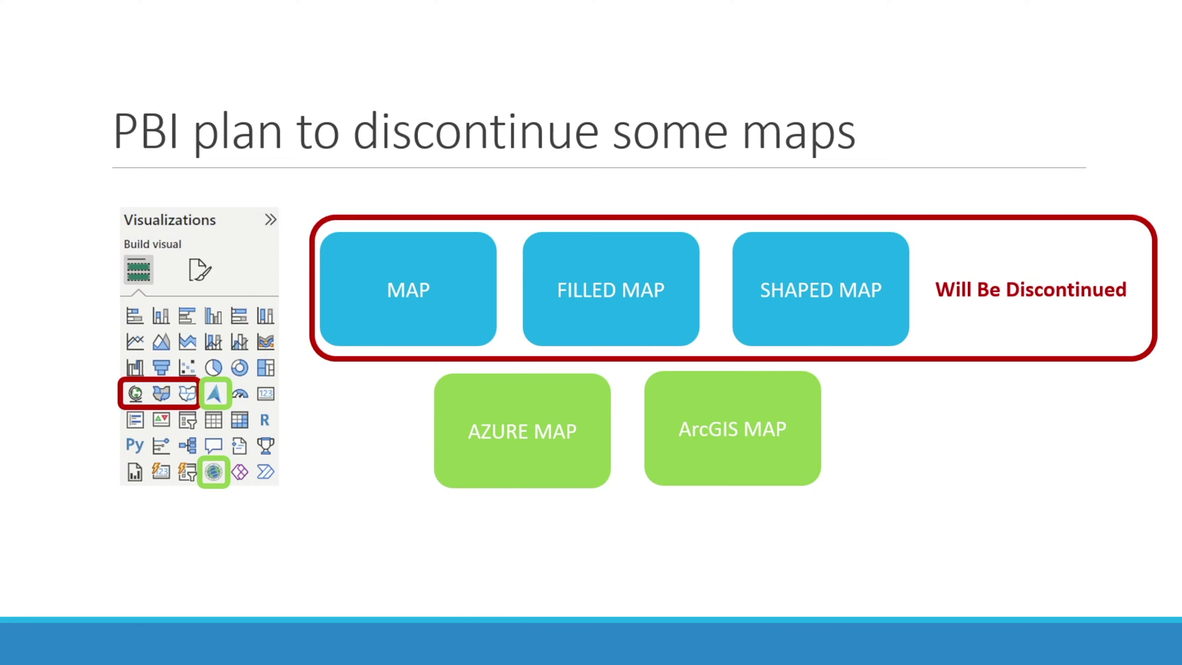
key(Right)
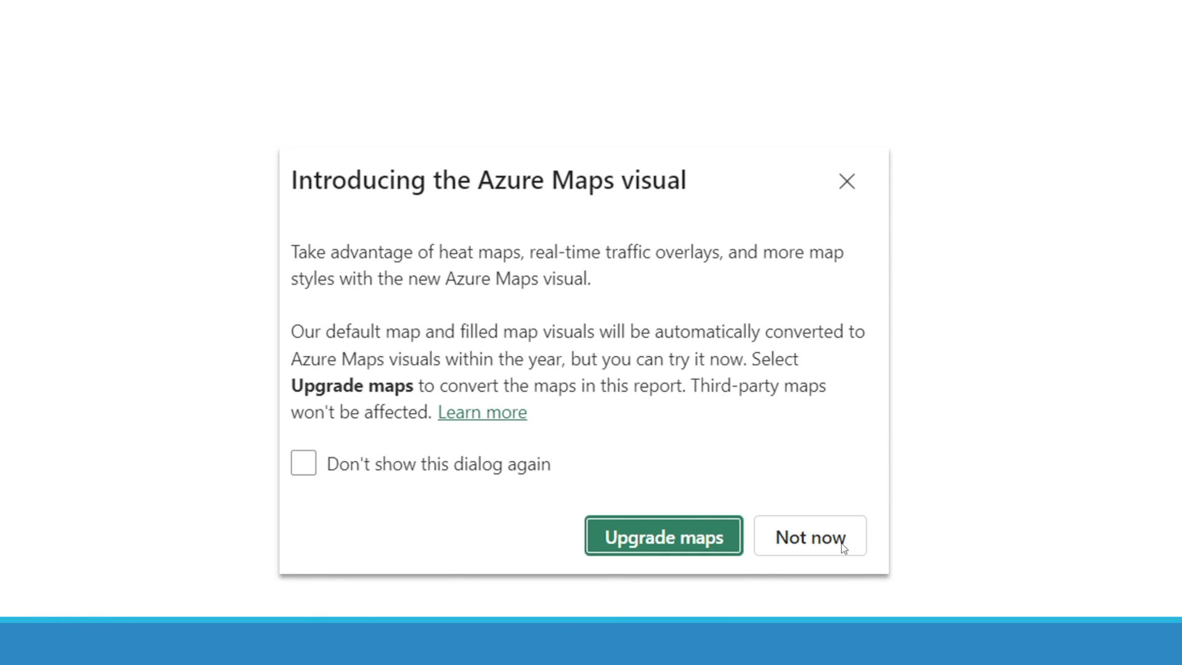
key(Right)
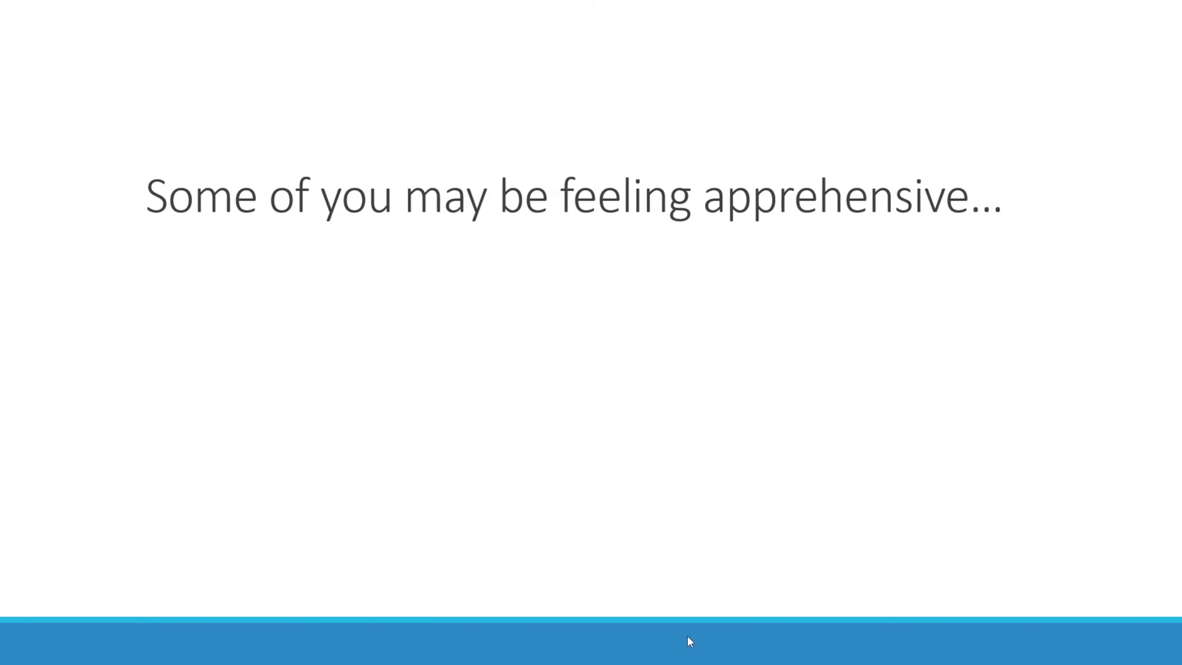
key(Right)
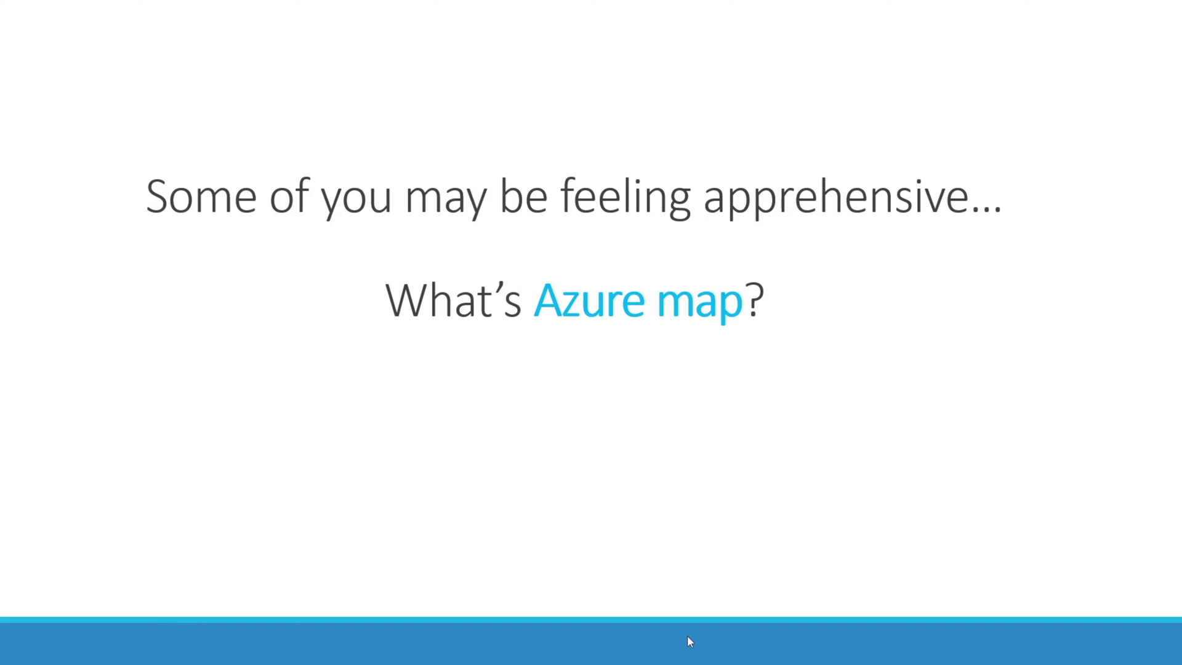
key(Right)
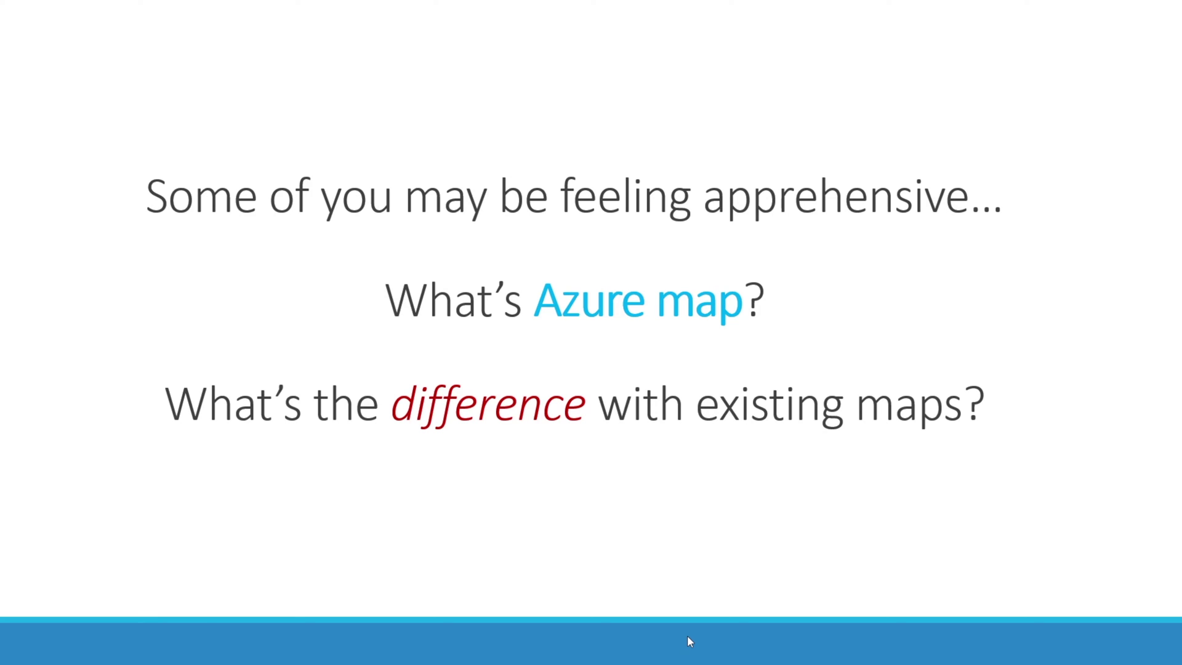
key(Right)
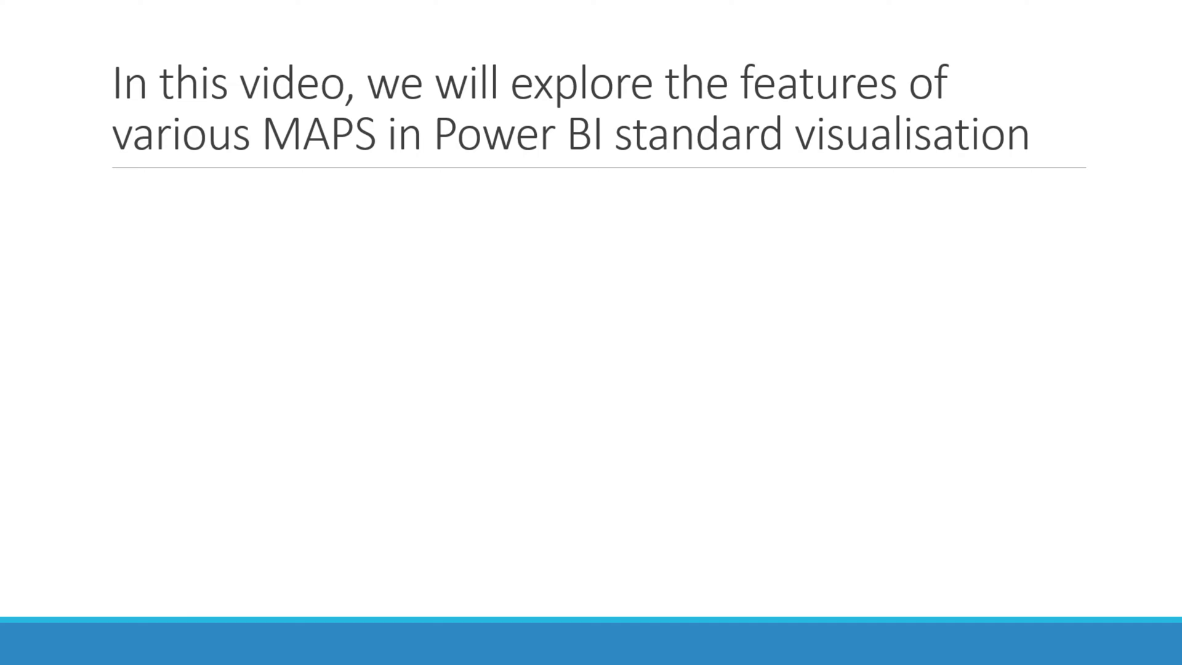
key(Right)
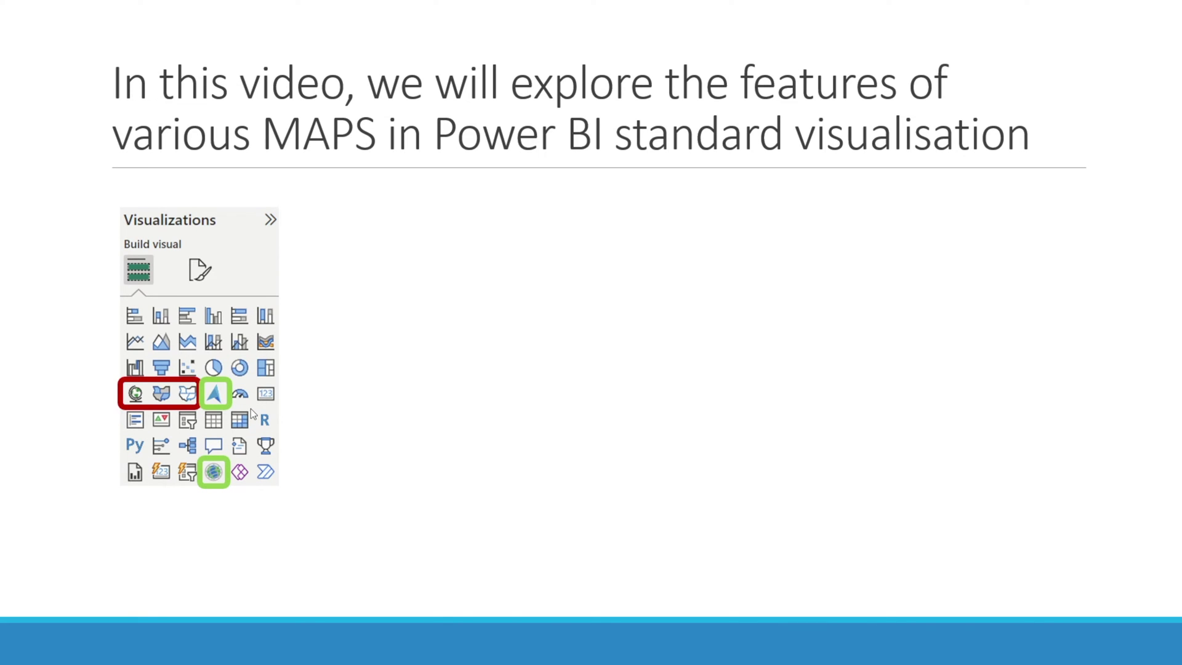
click(412, 330)
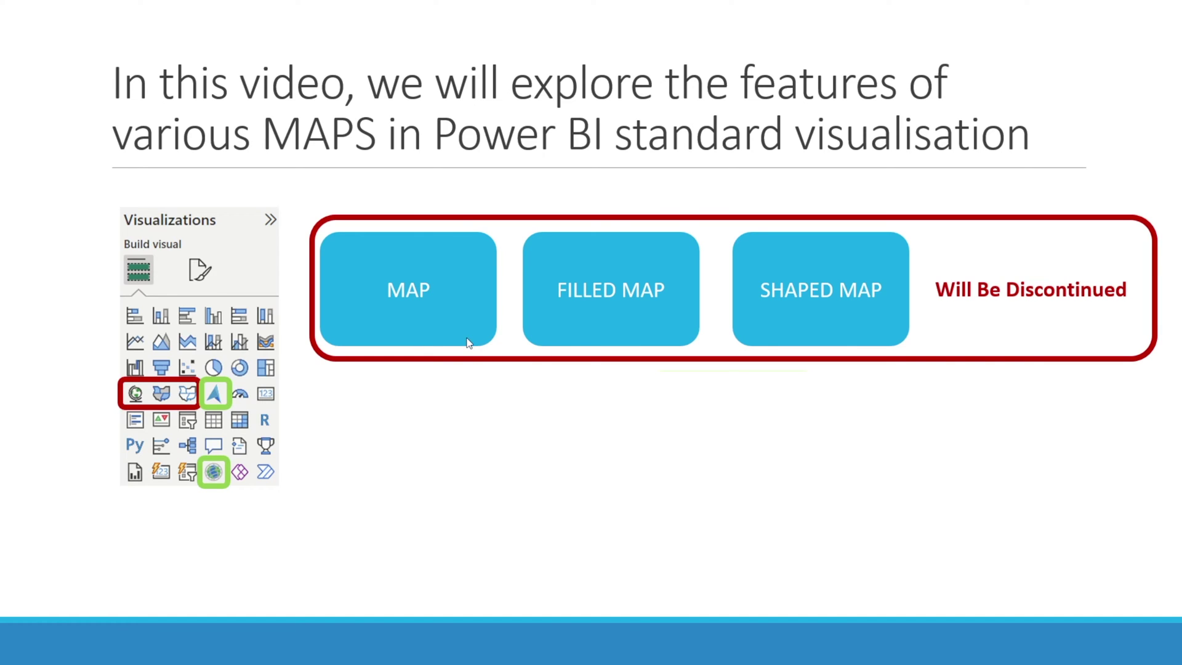
click(777, 327)
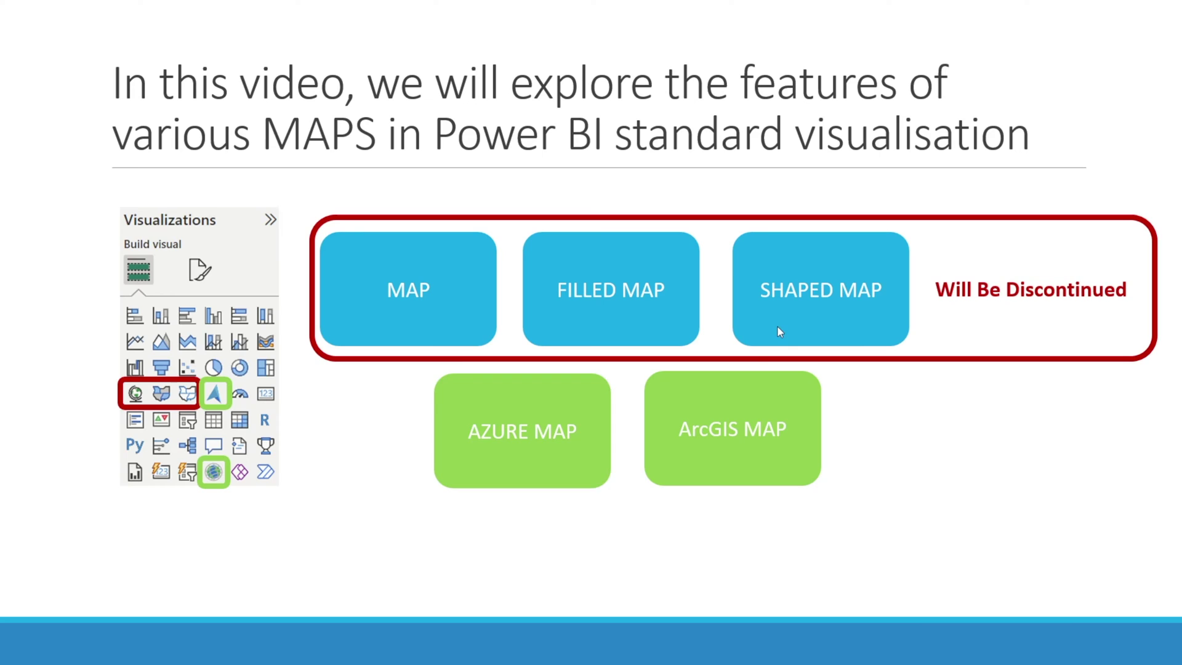
click(725, 477)
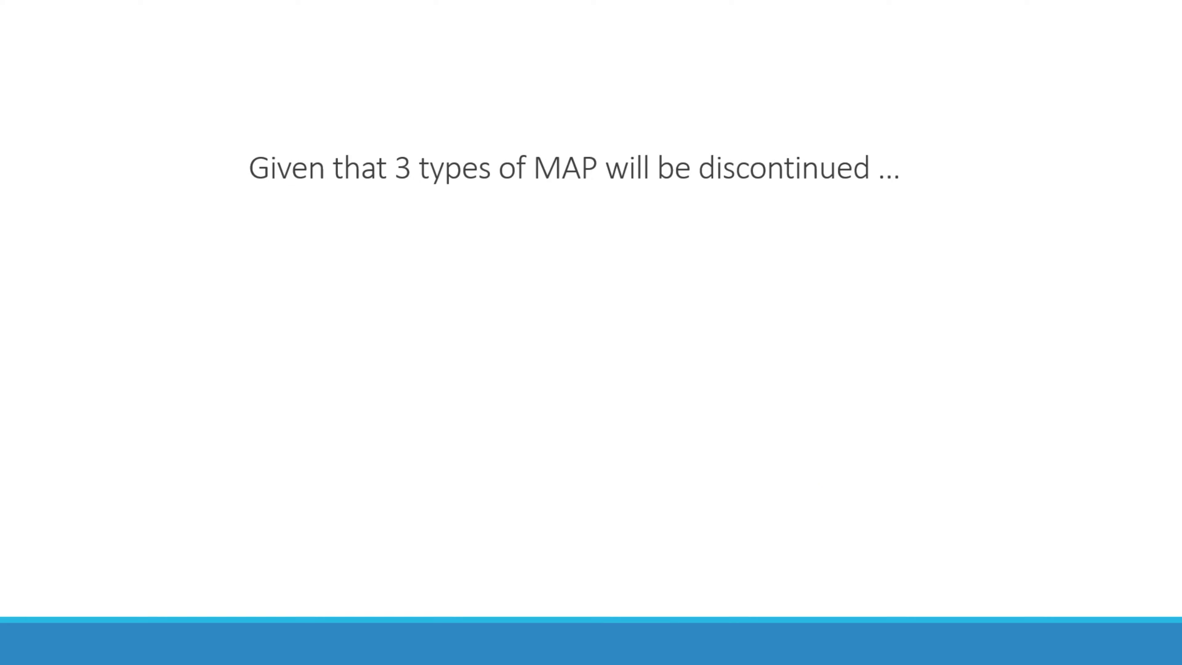
click(691, 284)
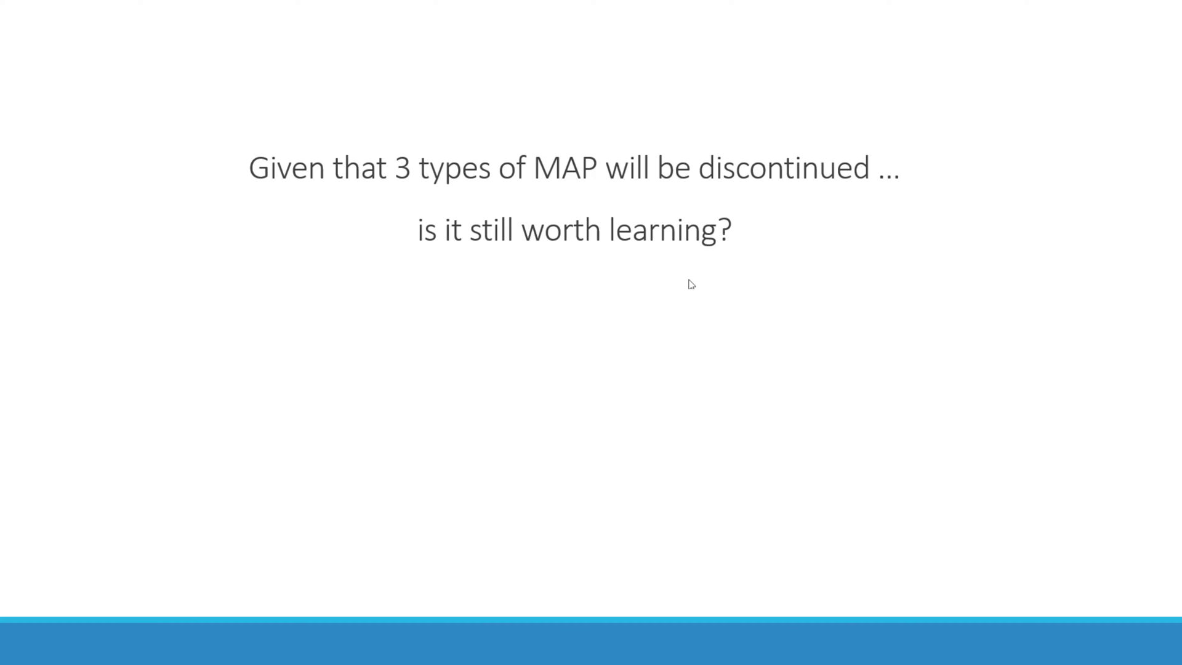
key(Right)
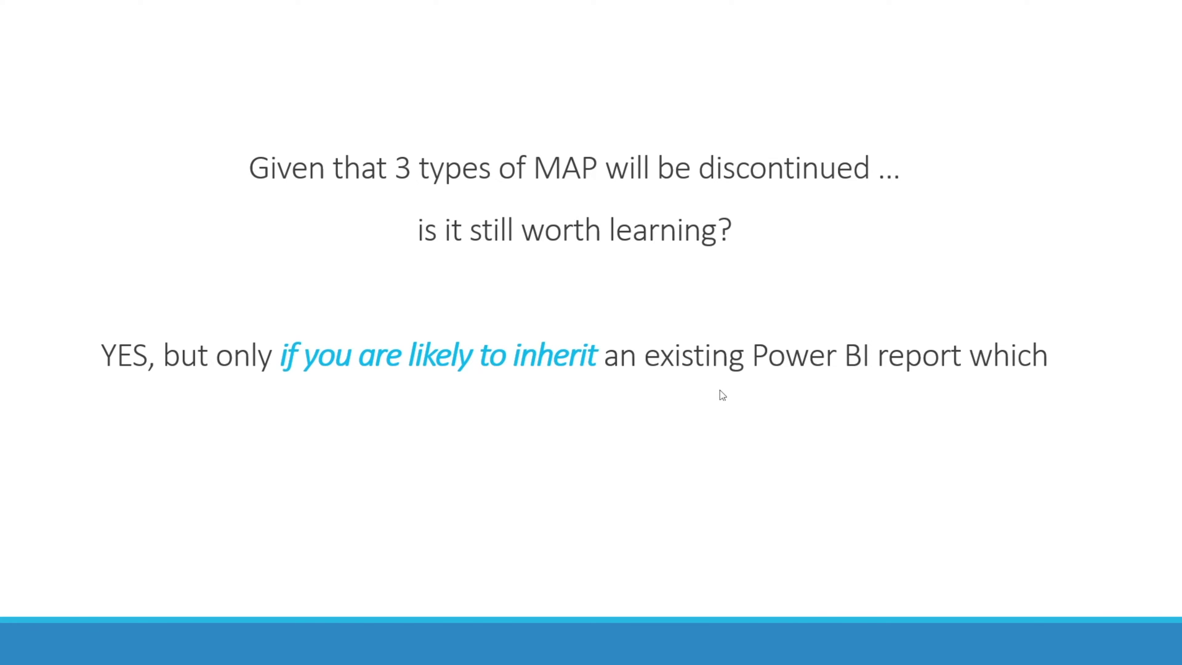
click(469, 448)
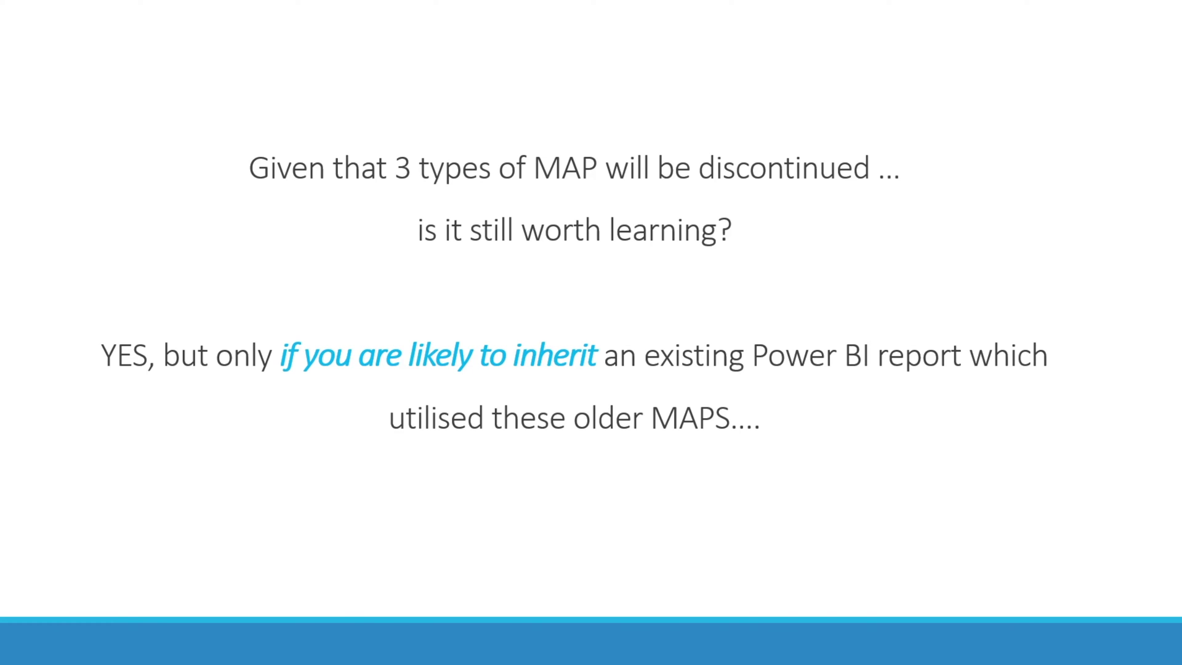
key(Right)
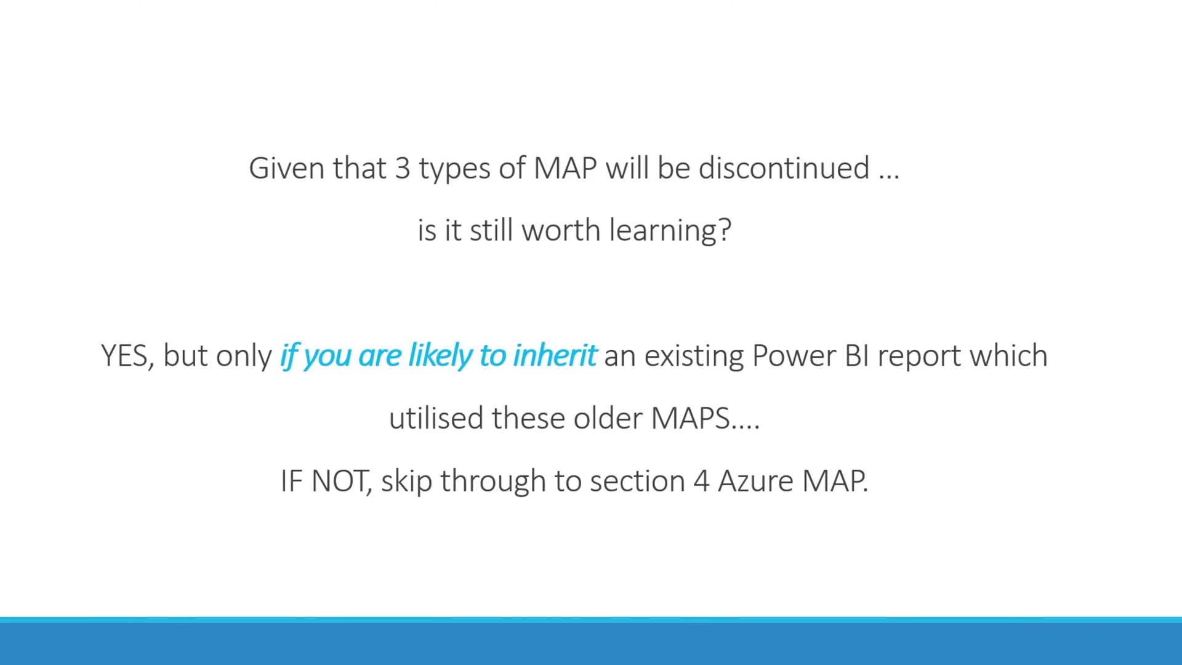
key(Right)
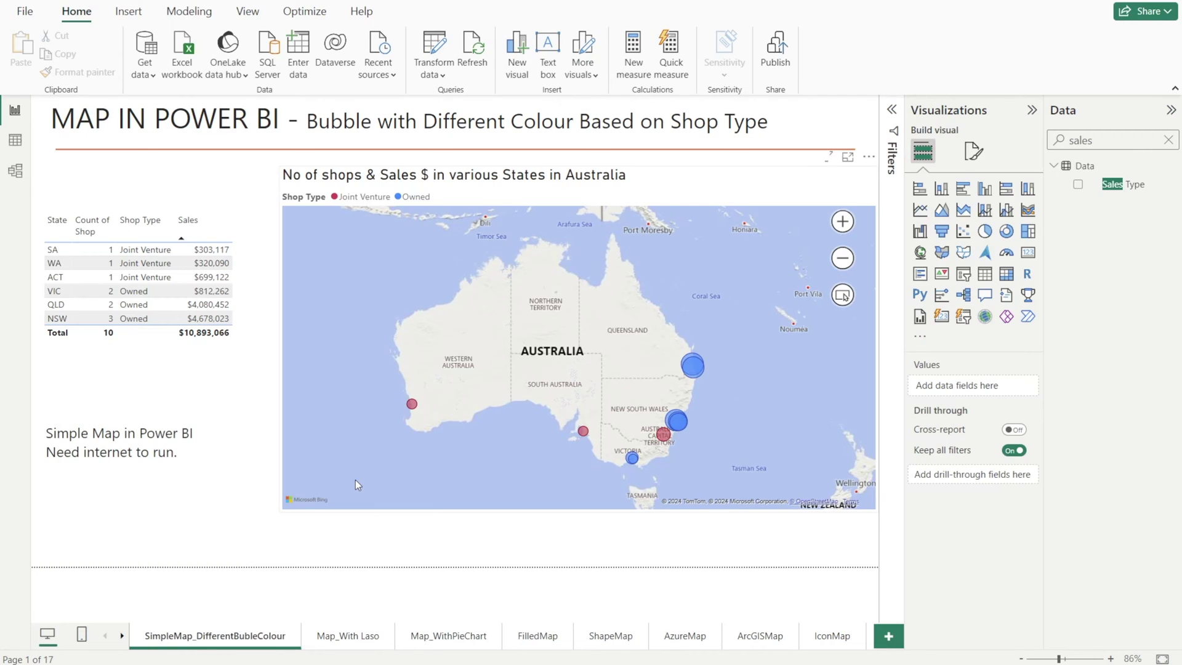
Cross-filter the state table with the Western Australia bubble and a Queensland bubble on the shop map, and clear the selection
click(356, 479)
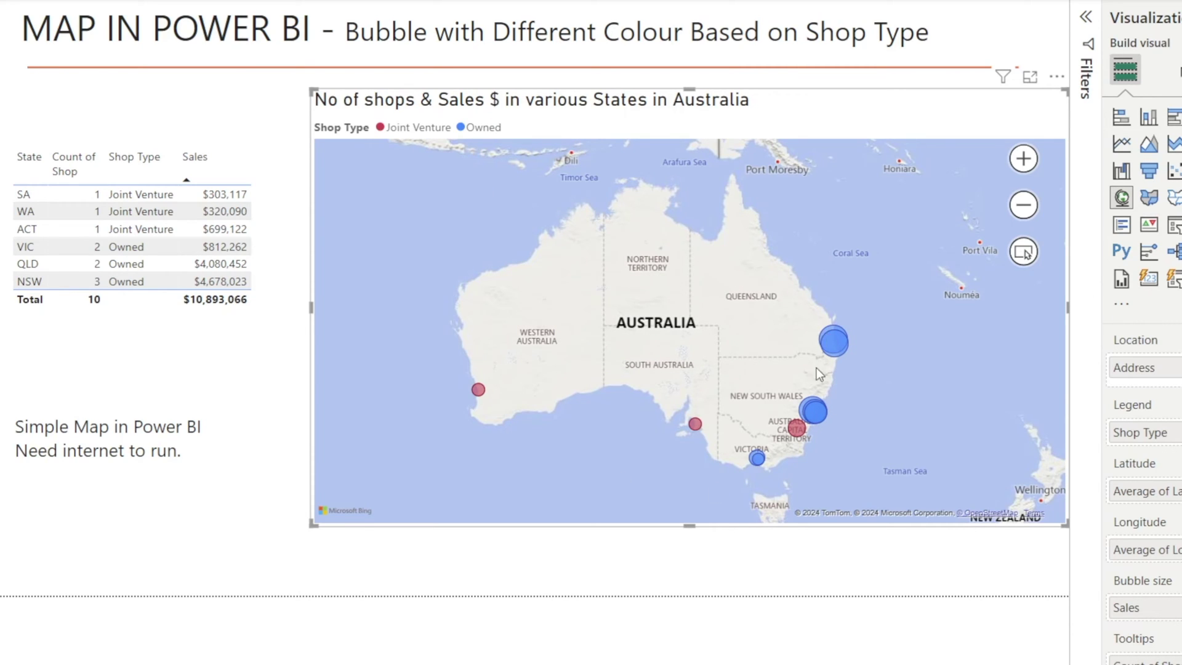
mouse_move(792, 435)
click(478, 393)
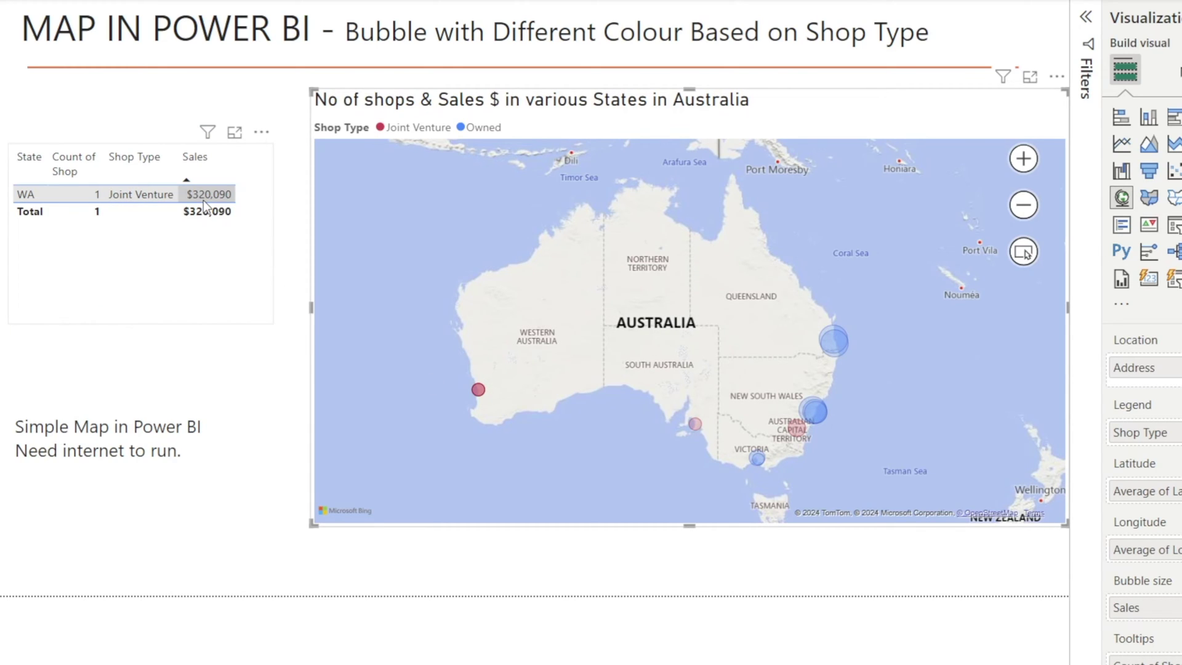
click(835, 348)
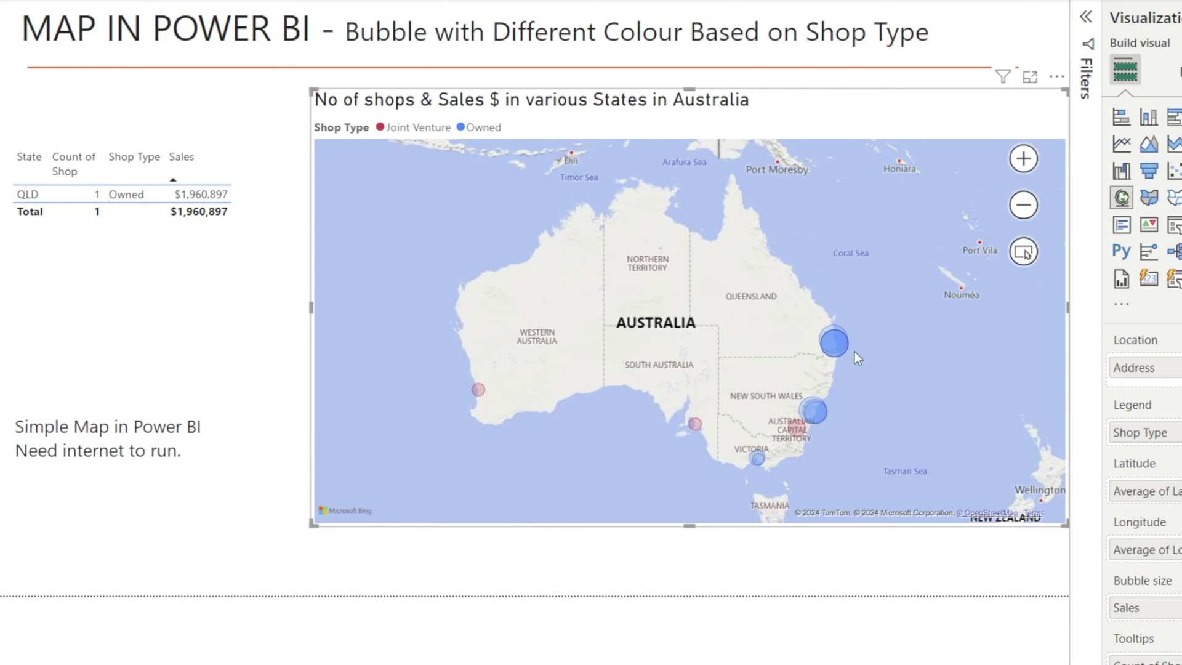
mouse_move(834, 348)
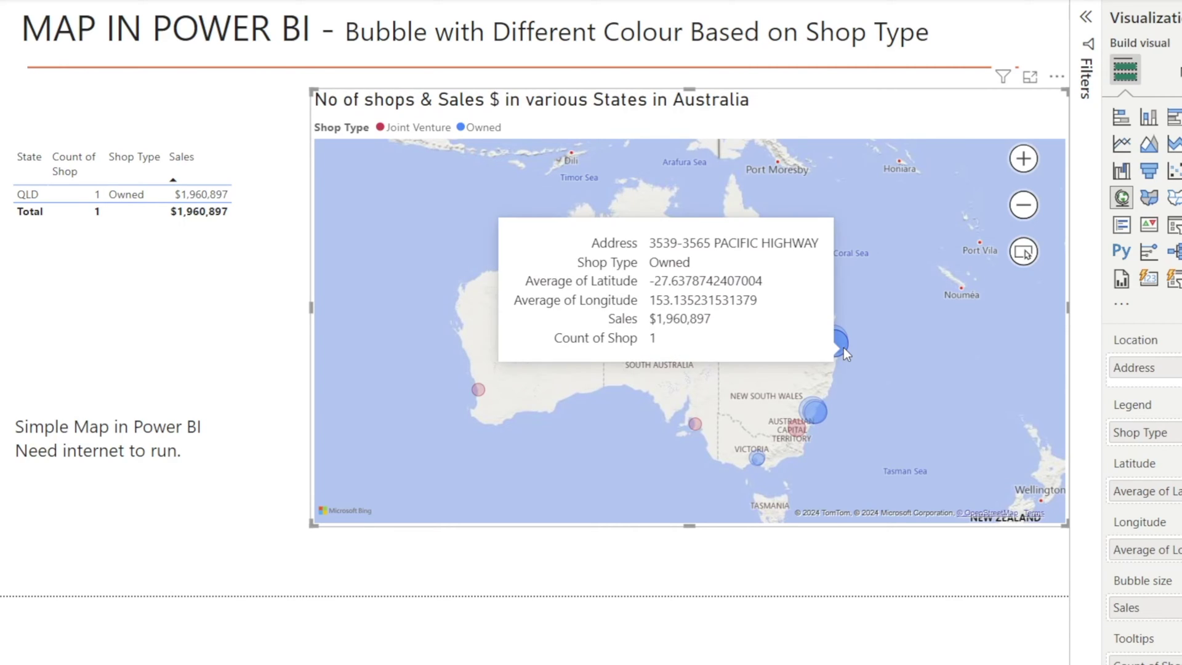
click(899, 374)
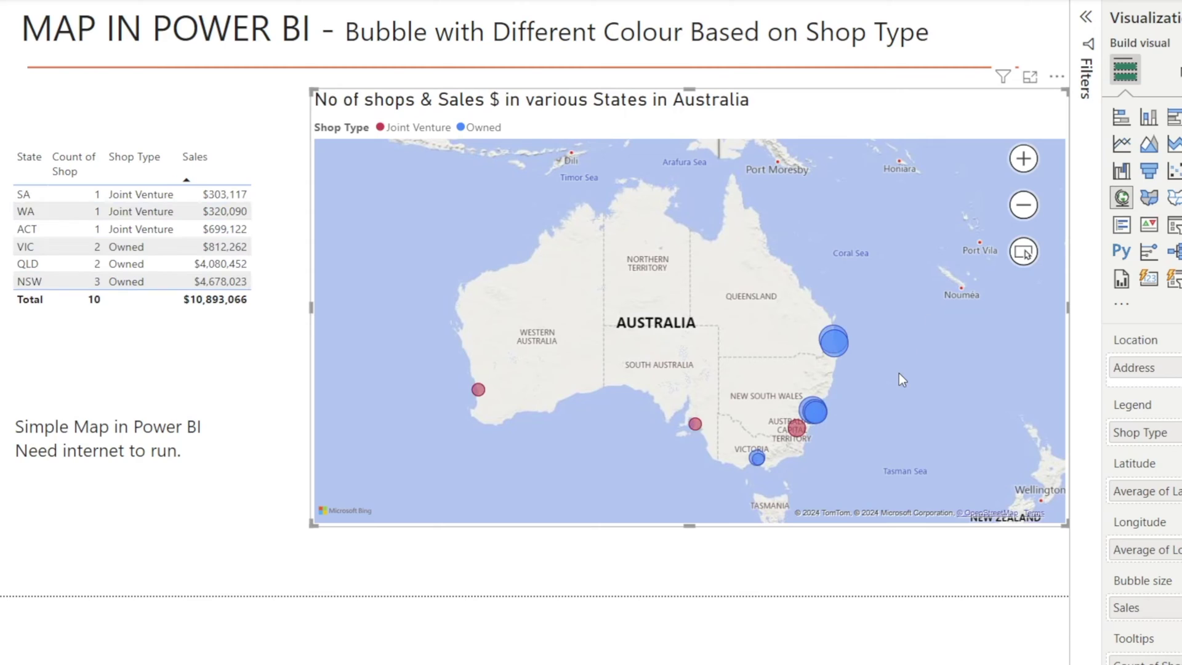
click(839, 342)
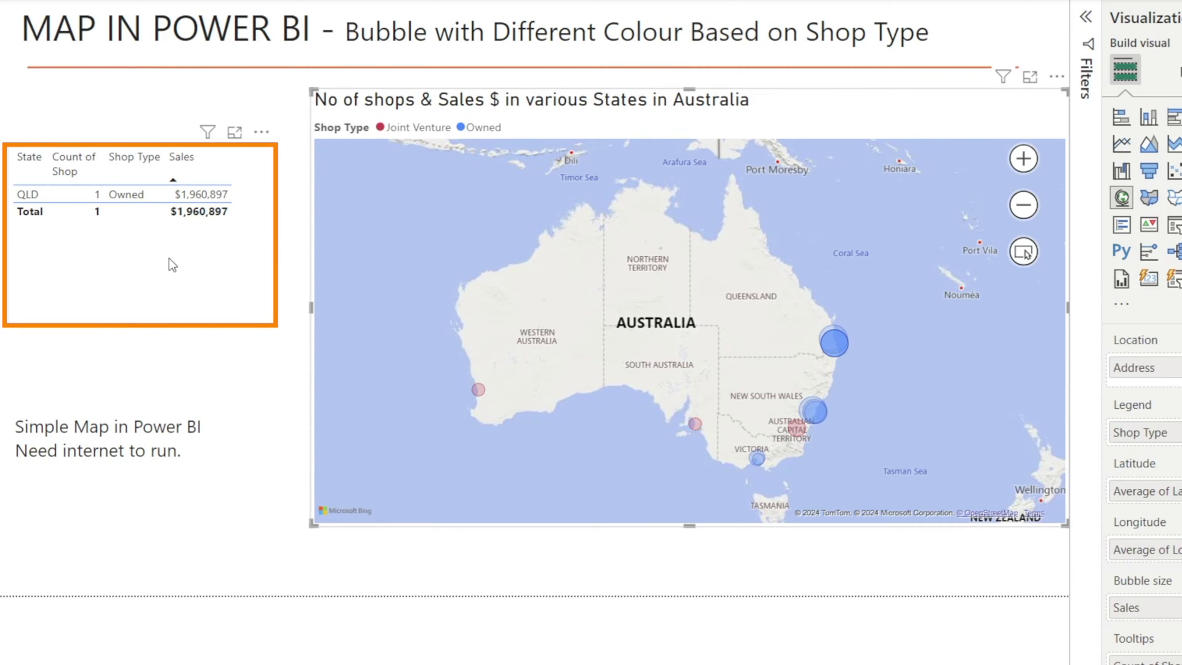
click(884, 350)
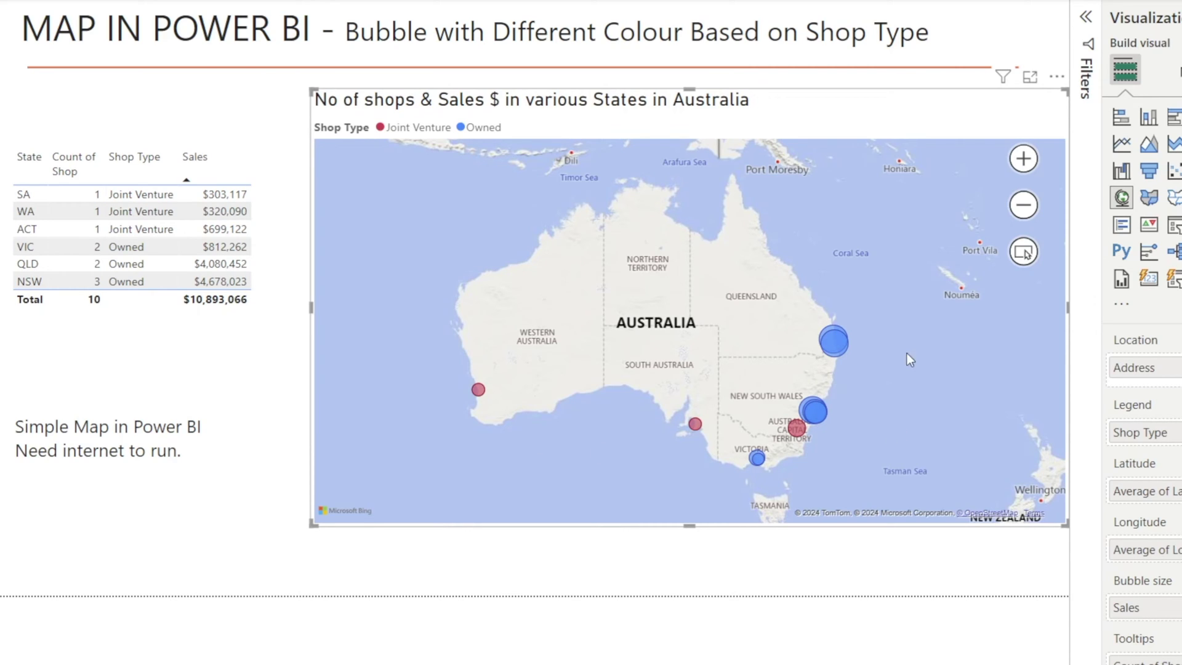
Zoom the shop map out one level, in two levels and back to its original extent, and deselect the visual
click(1024, 205)
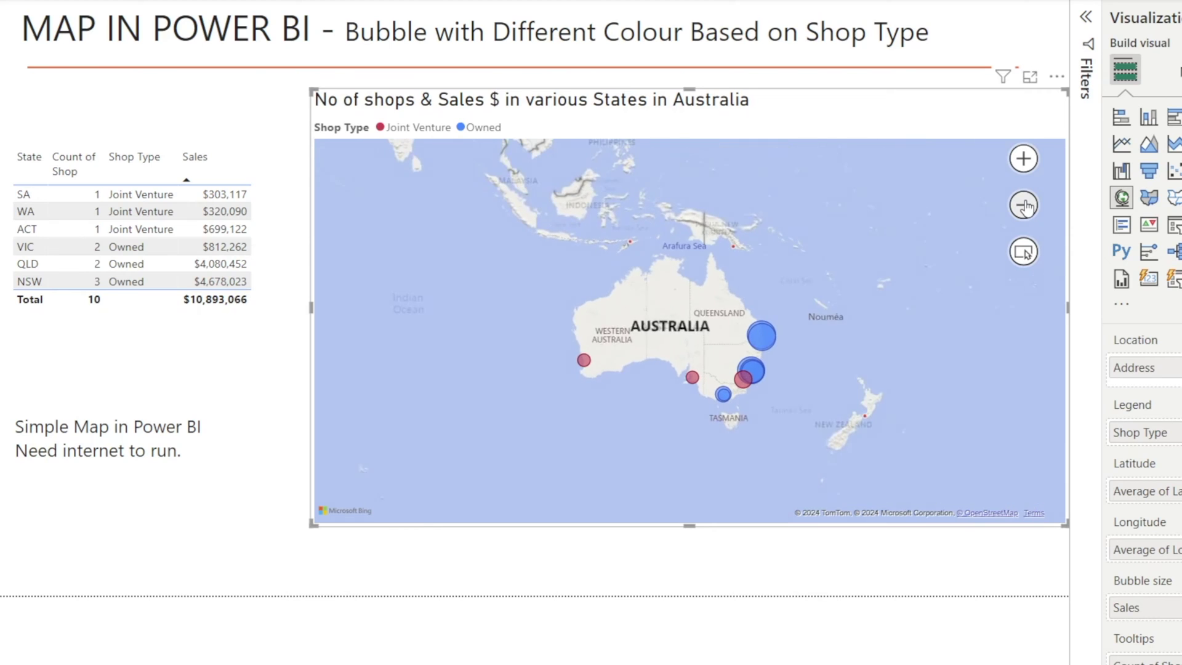
click(1025, 160)
click(1024, 160)
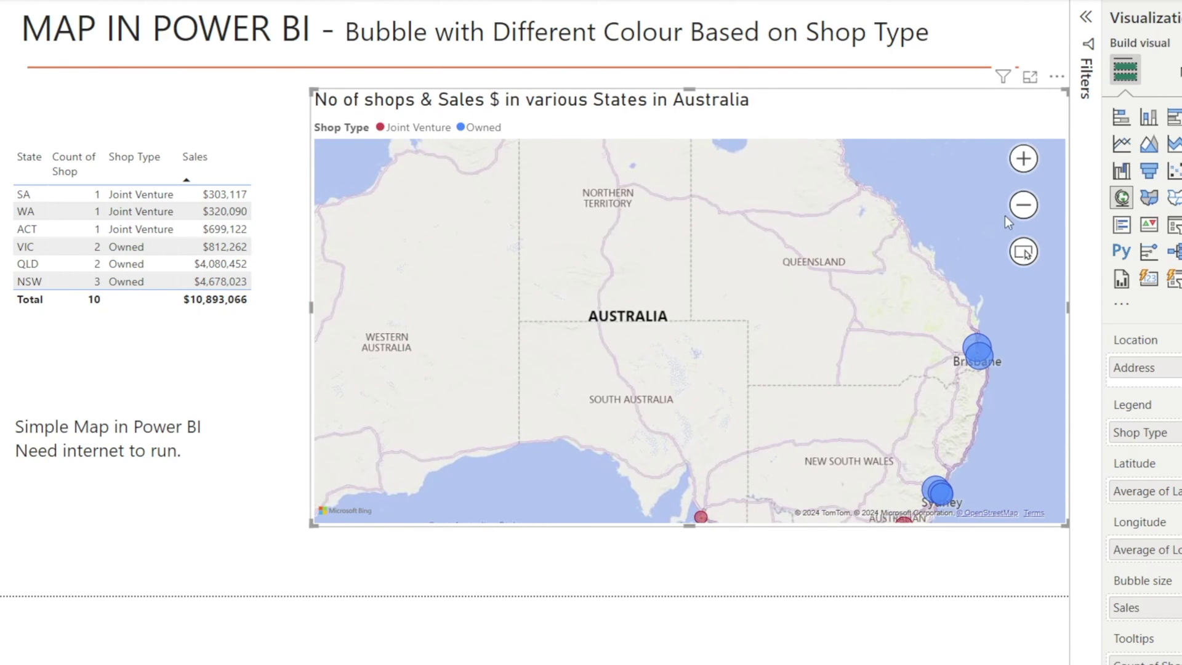
click(1023, 205)
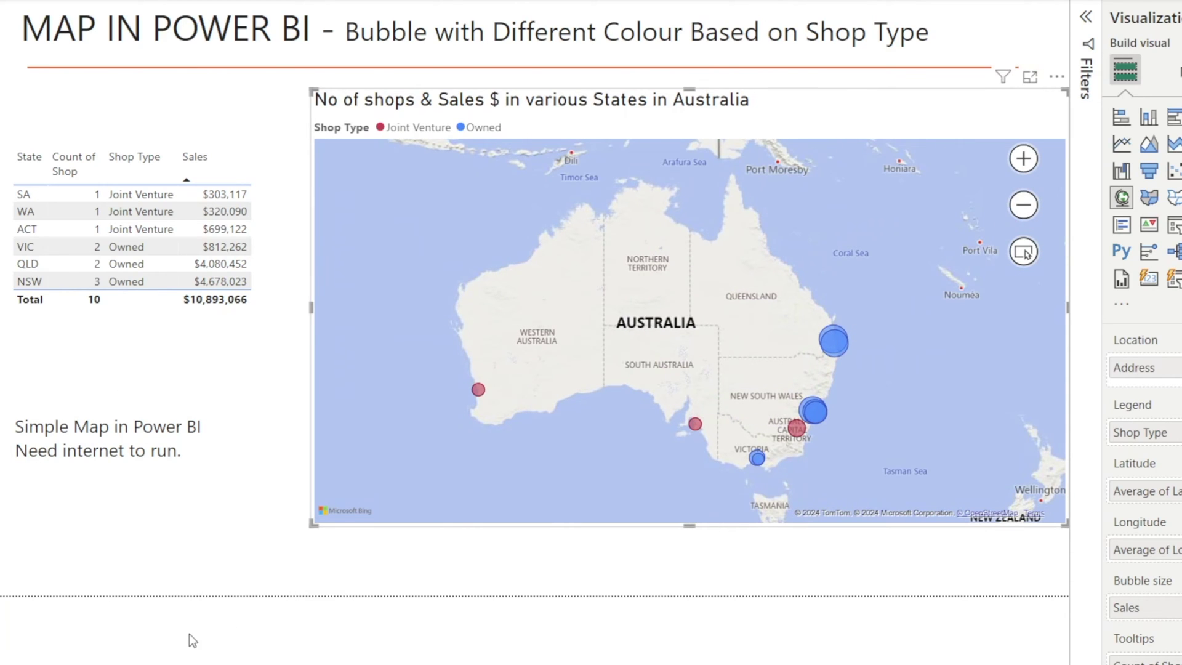
click(193, 640)
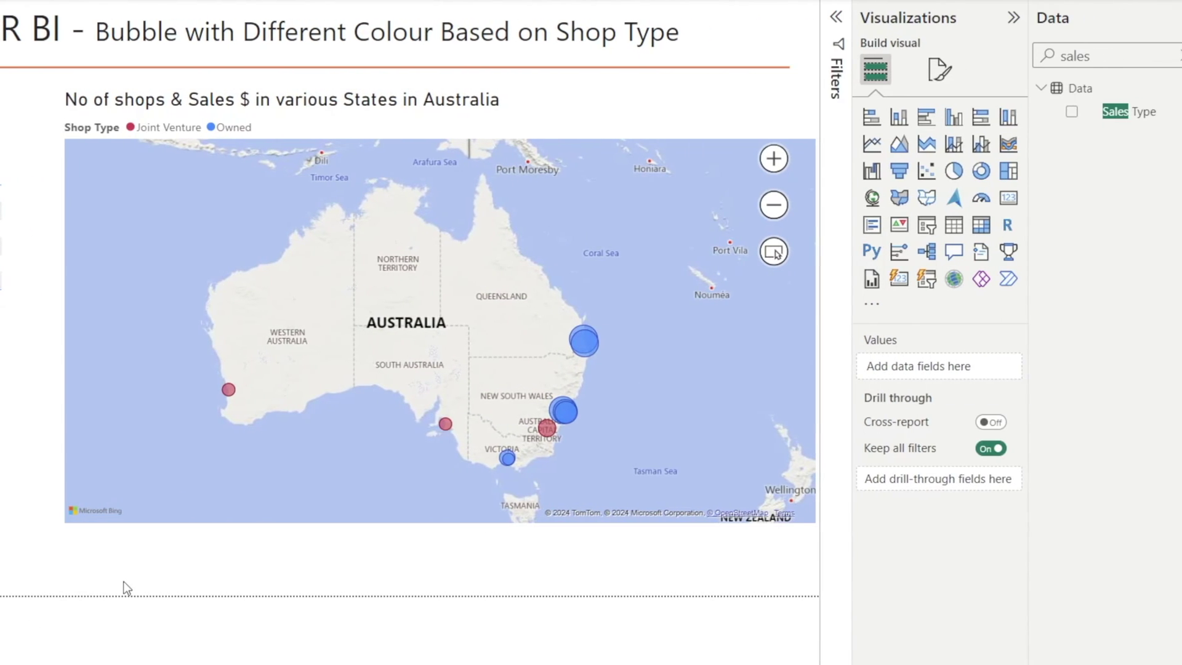
Examine the size and colour formatting options of the map's bubbles, including the Joint Venture colour
click(144, 476)
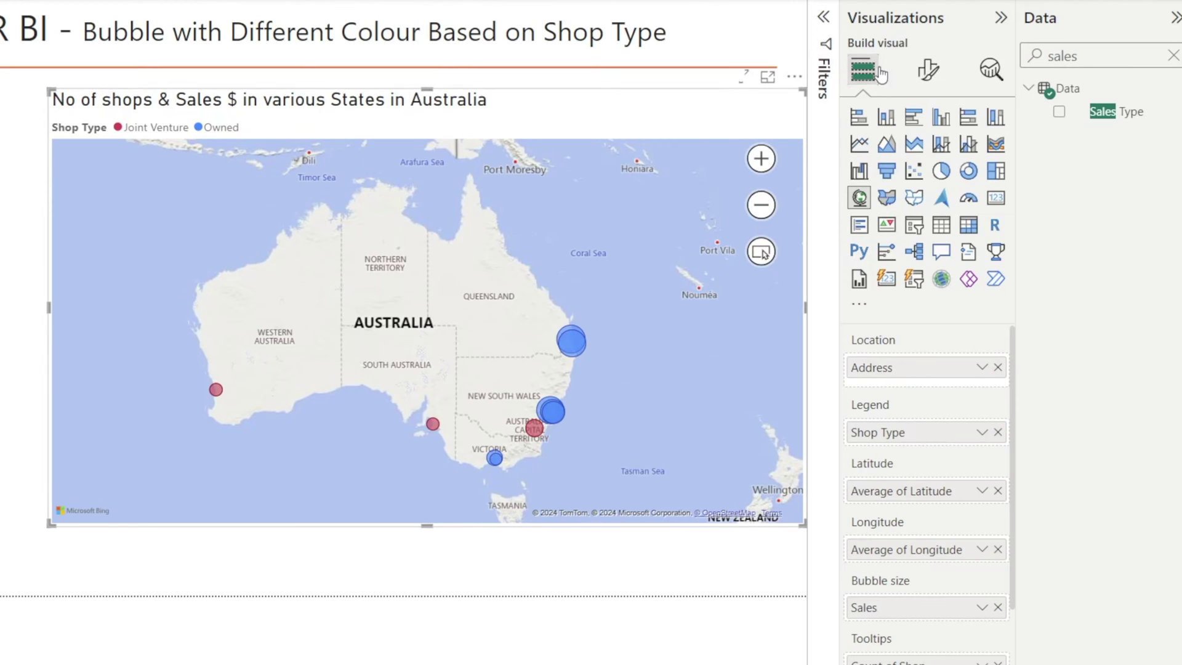
click(928, 70)
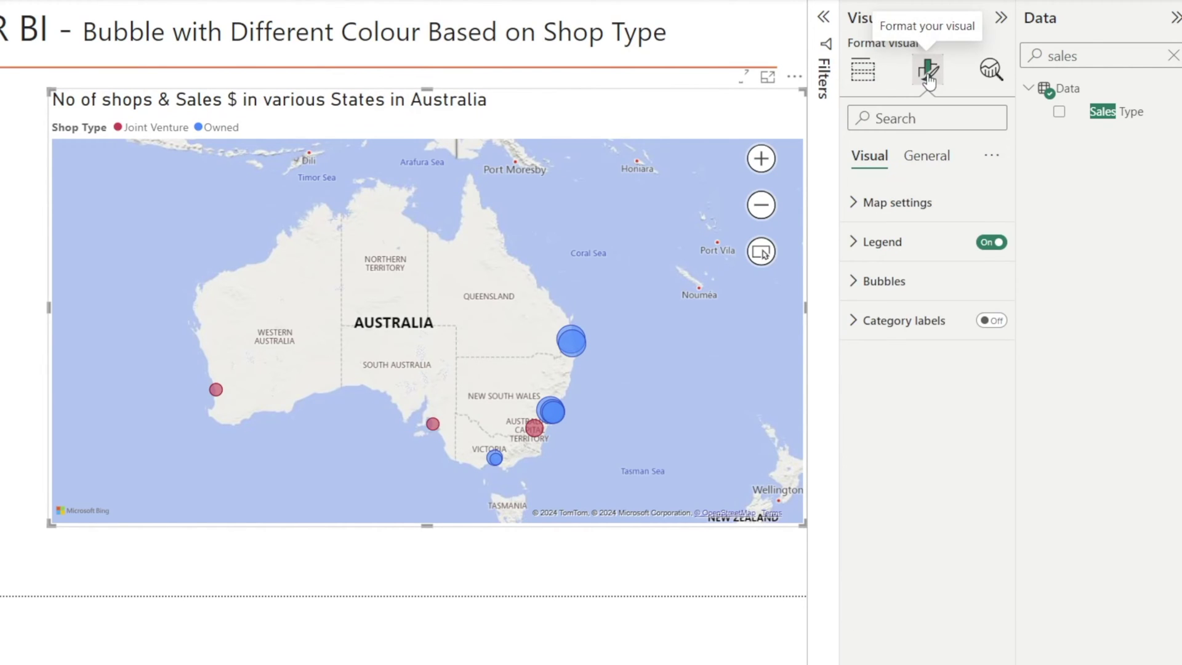
click(910, 287)
click(869, 492)
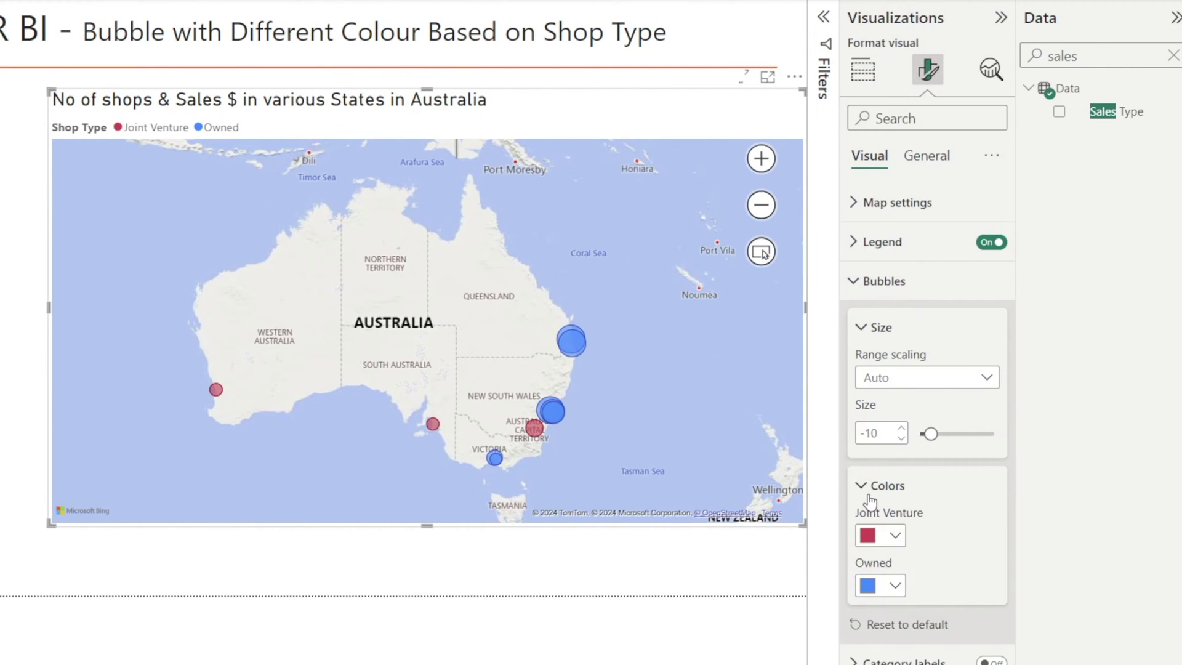
click(896, 537)
click(900, 540)
click(852, 279)
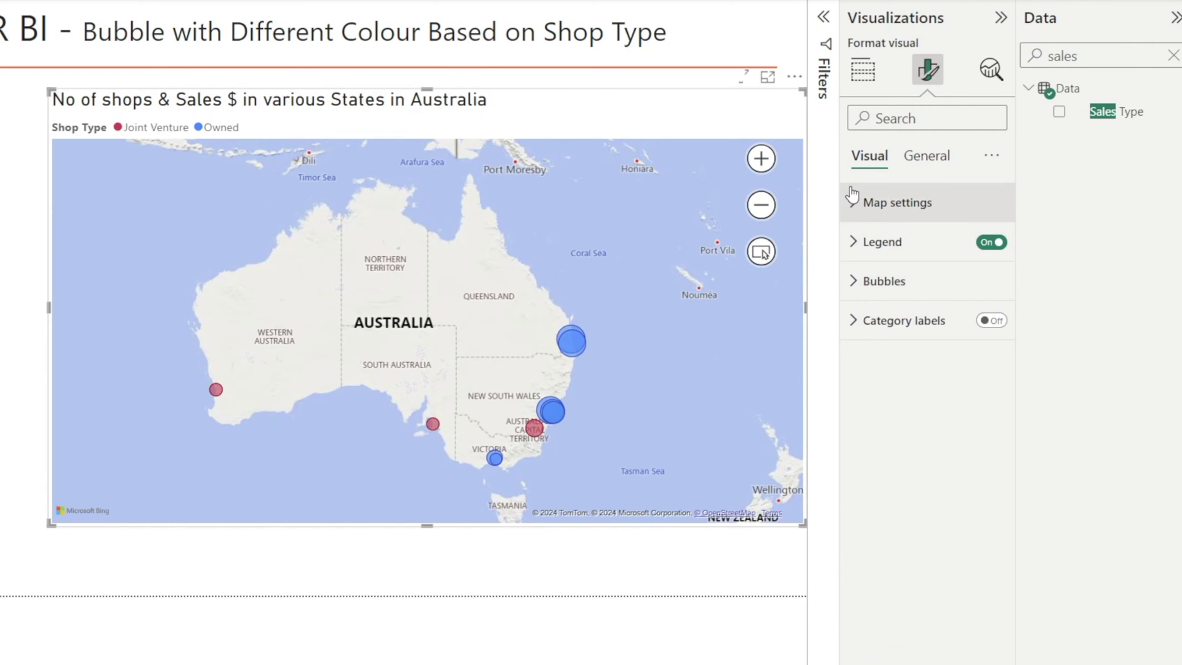
Try the Aerial and Dark styles on the map visual and set its style to Light
click(853, 202)
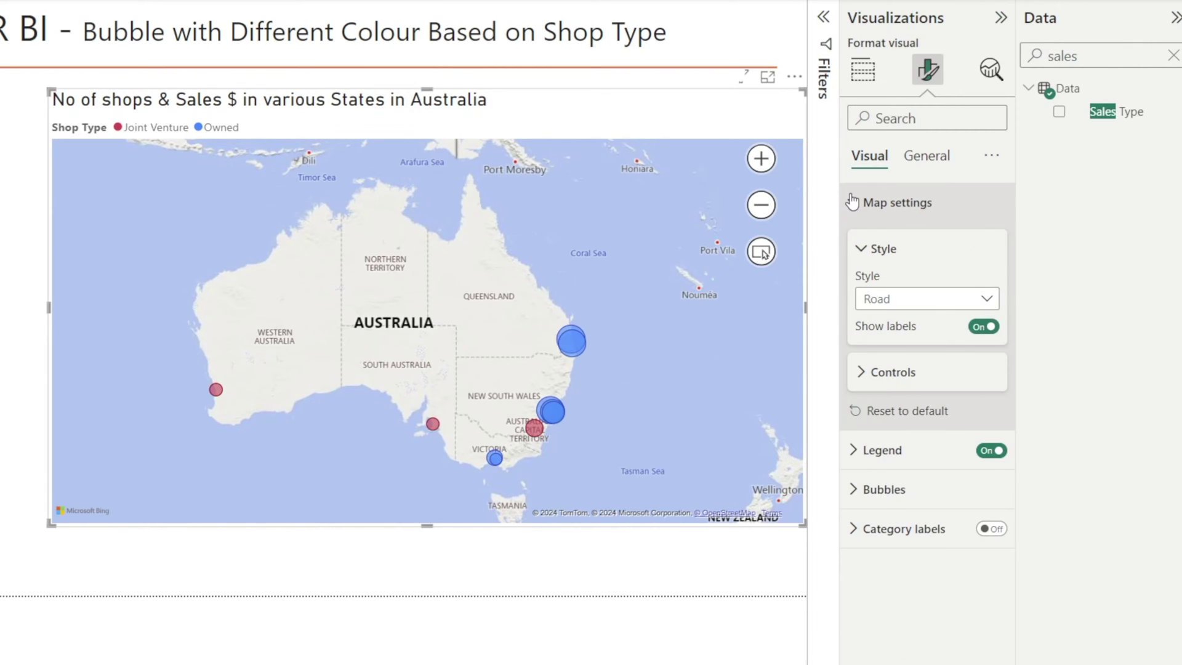
click(986, 299)
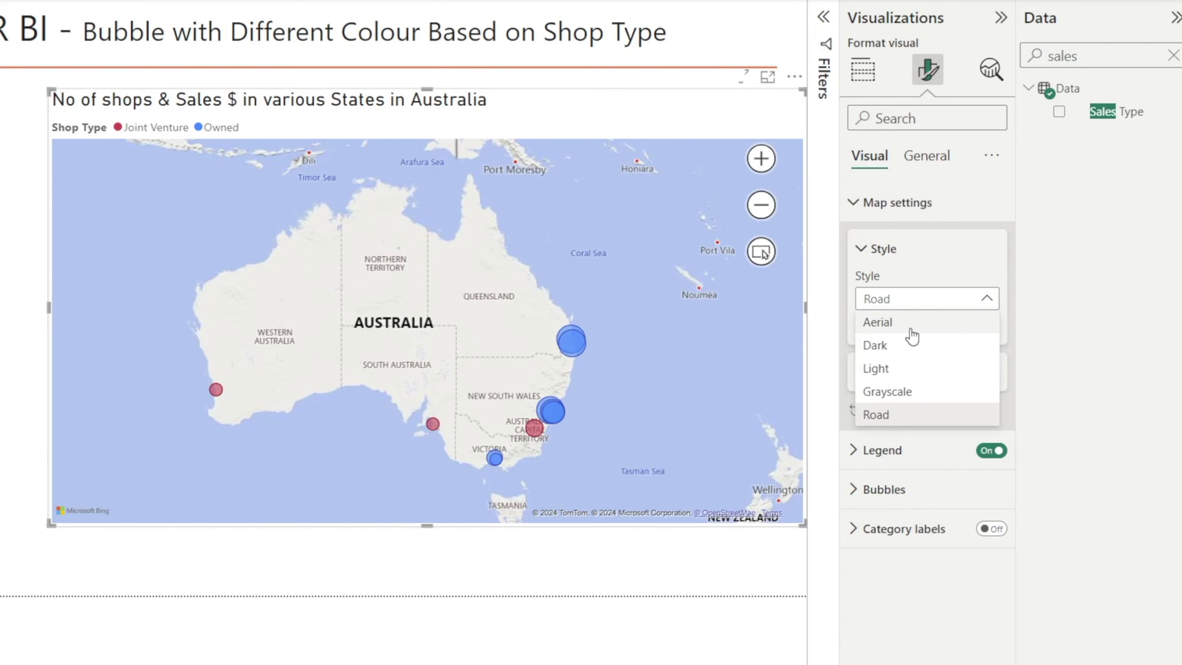
click(910, 324)
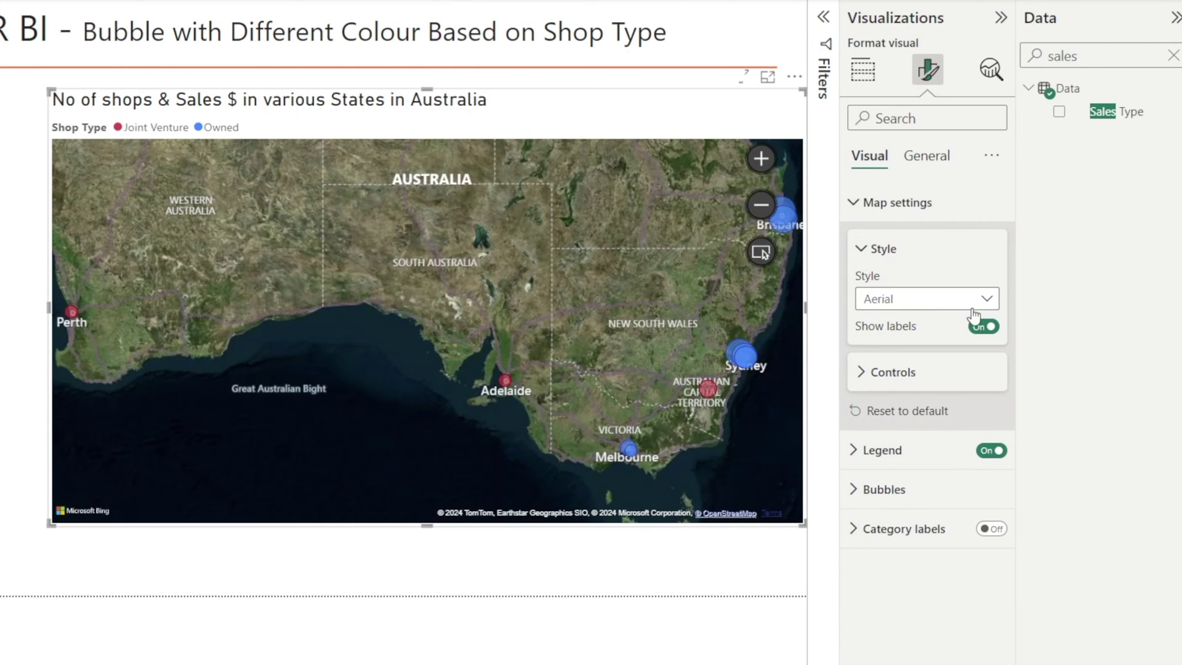
click(986, 302)
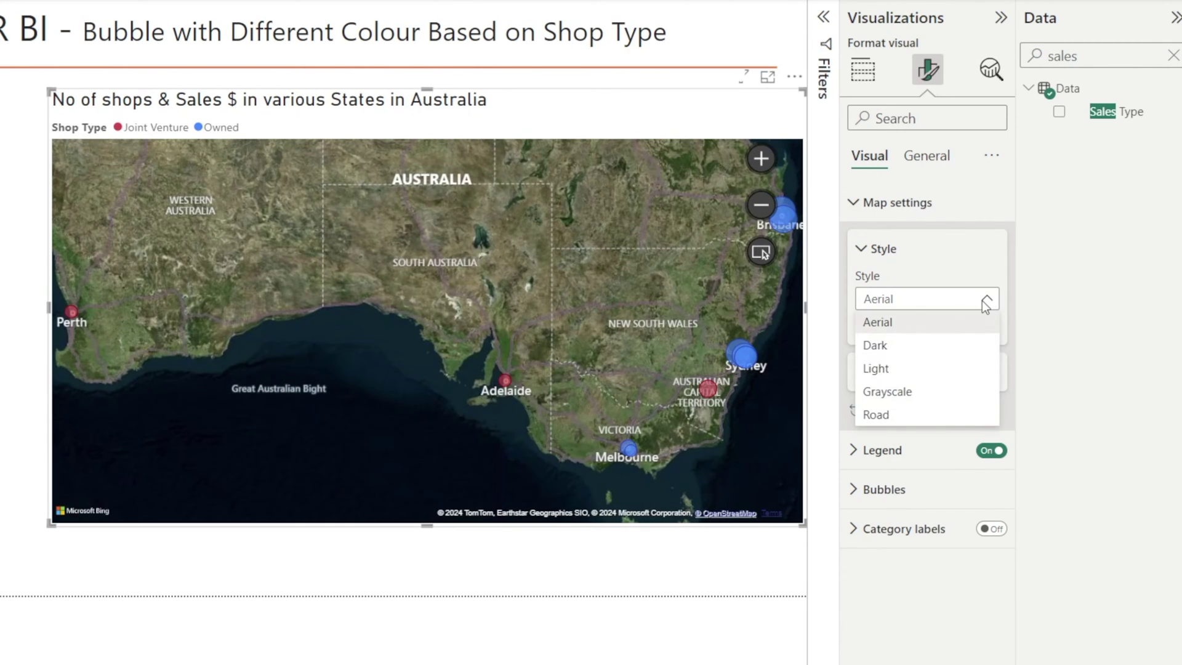
click(908, 347)
click(986, 300)
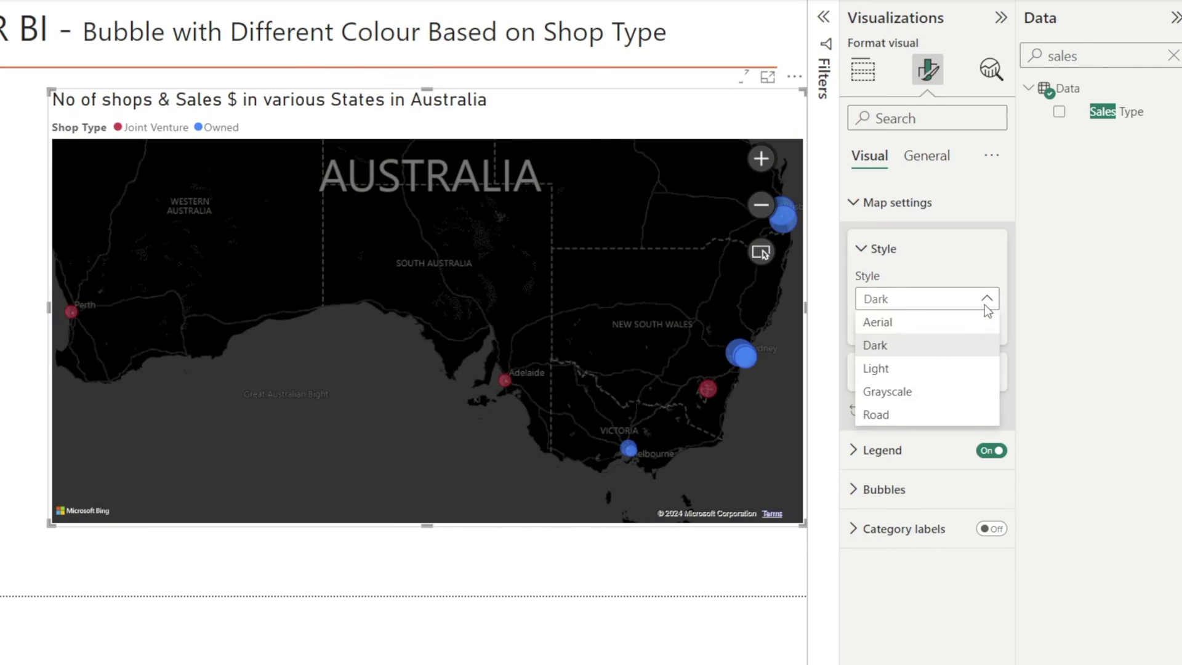
click(918, 369)
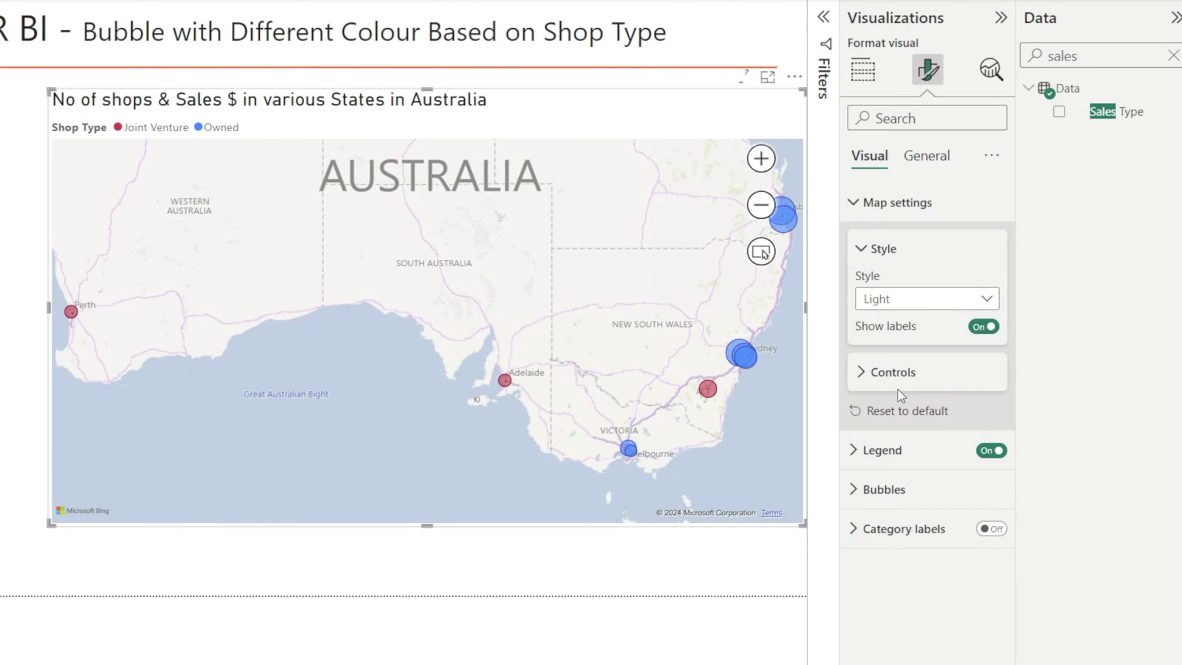
Try the Grayscale style on the shop map, set the style to Road, and zoom out one level to show all of Australia
click(988, 300)
click(910, 390)
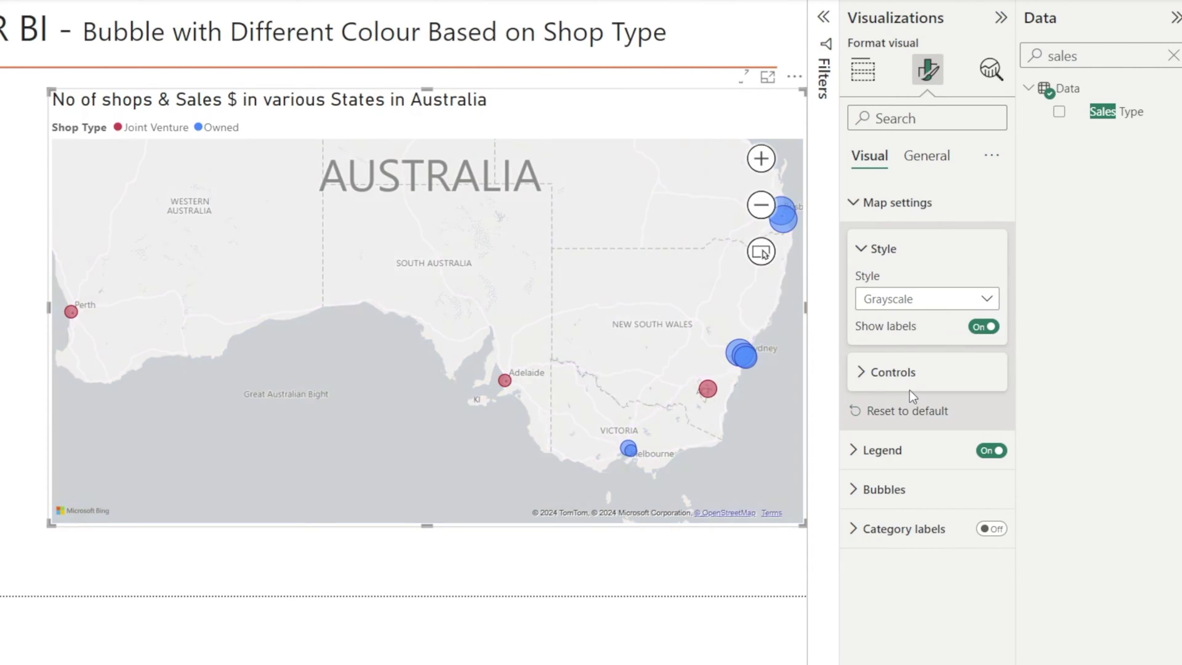
click(985, 300)
click(884, 421)
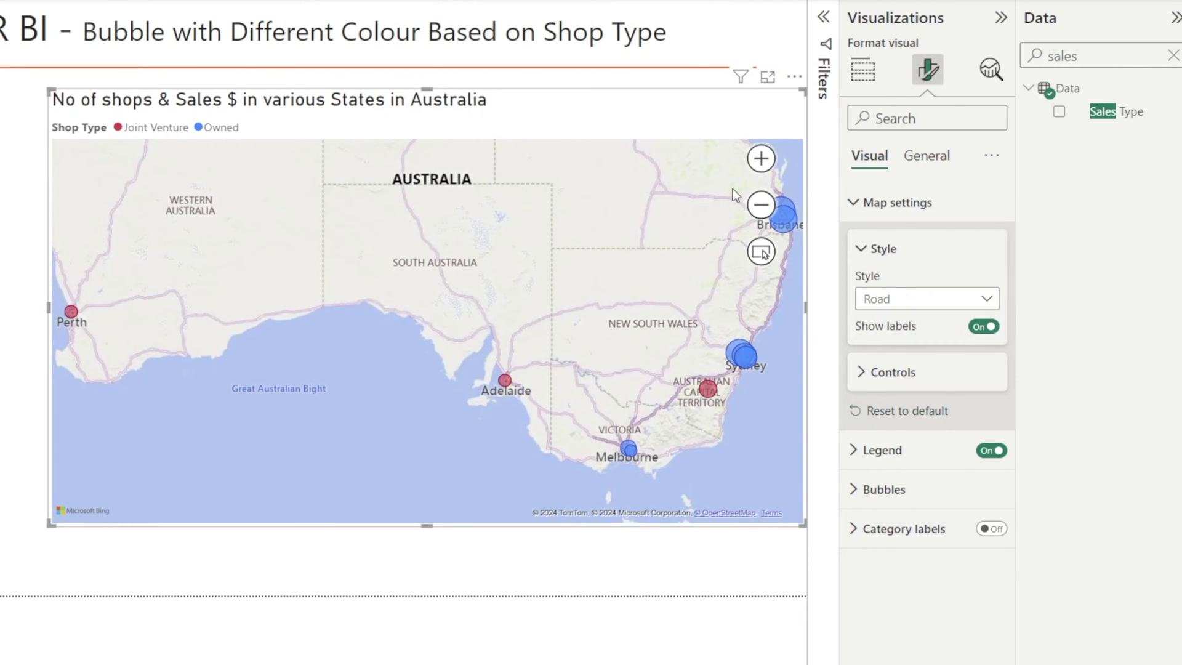
click(761, 205)
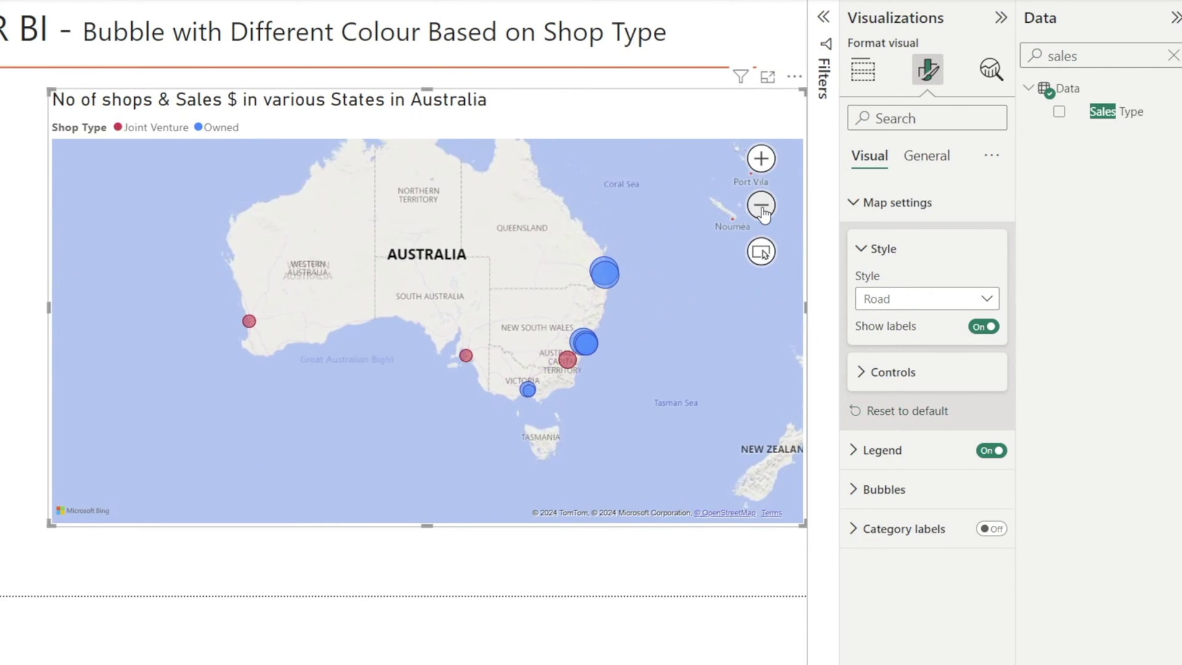
click(862, 250)
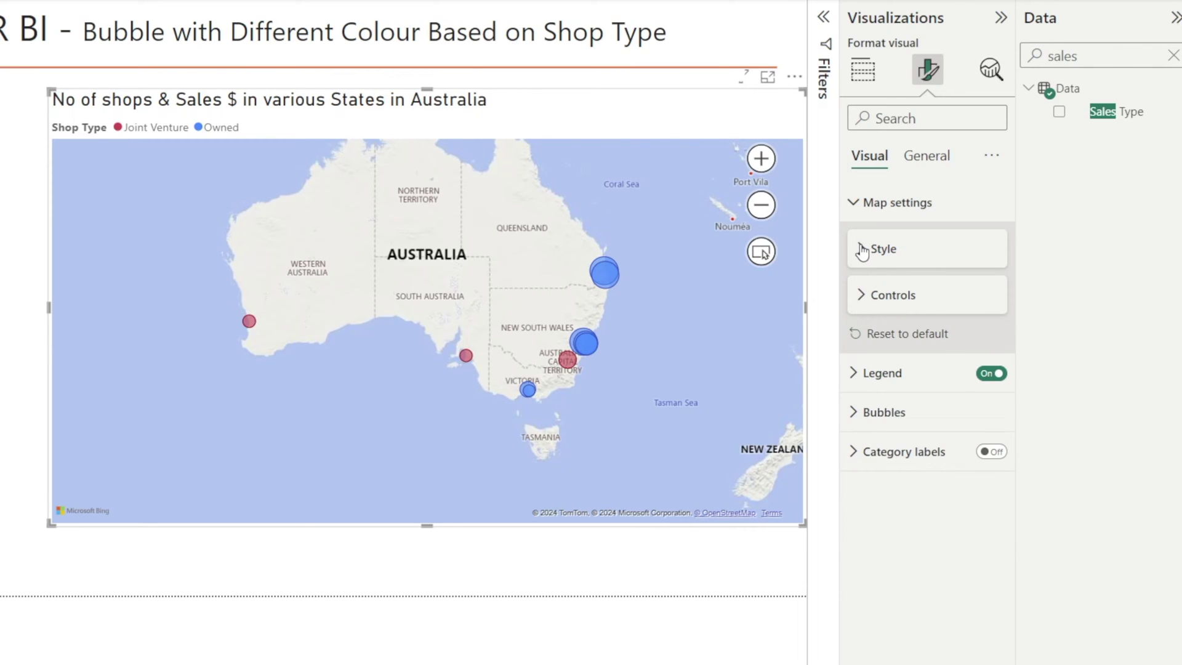
Turn off the map's auto zoom, zoom buttons and lasso button, and pan the world map
click(859, 301)
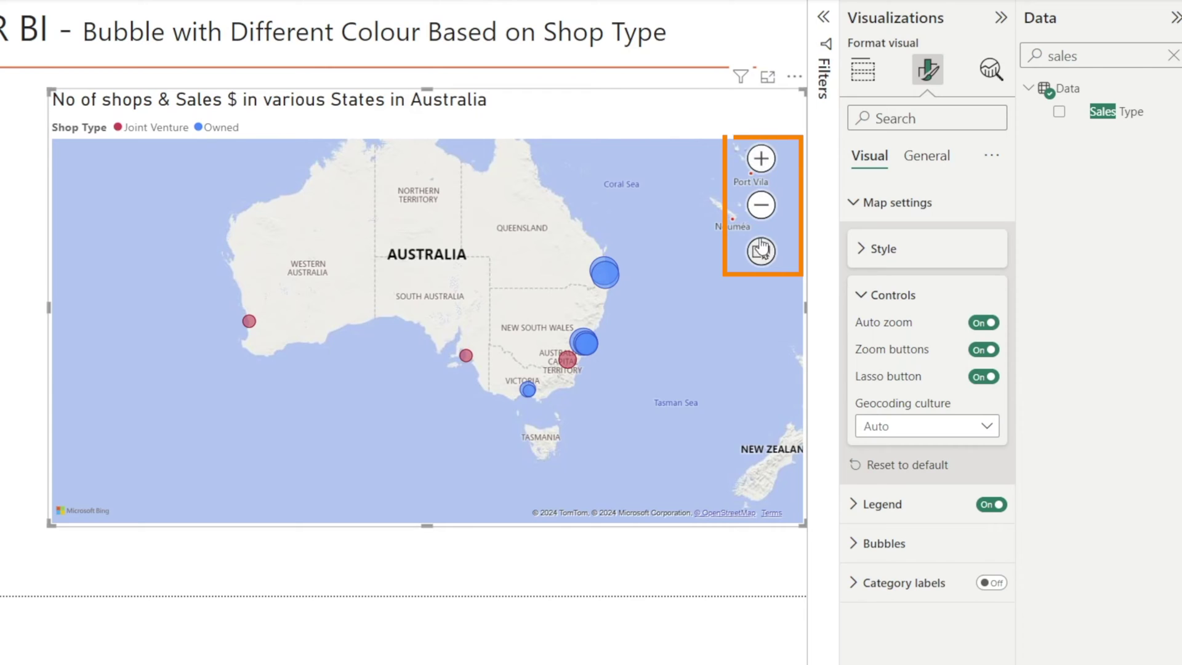
click(975, 325)
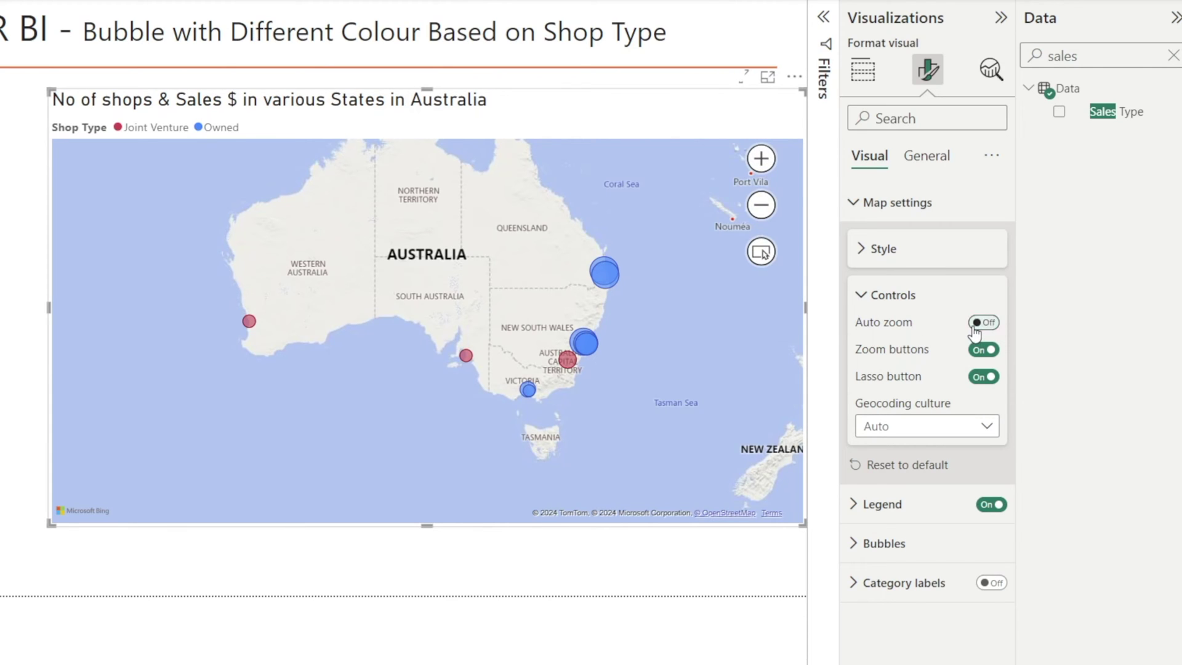
click(975, 351)
click(976, 379)
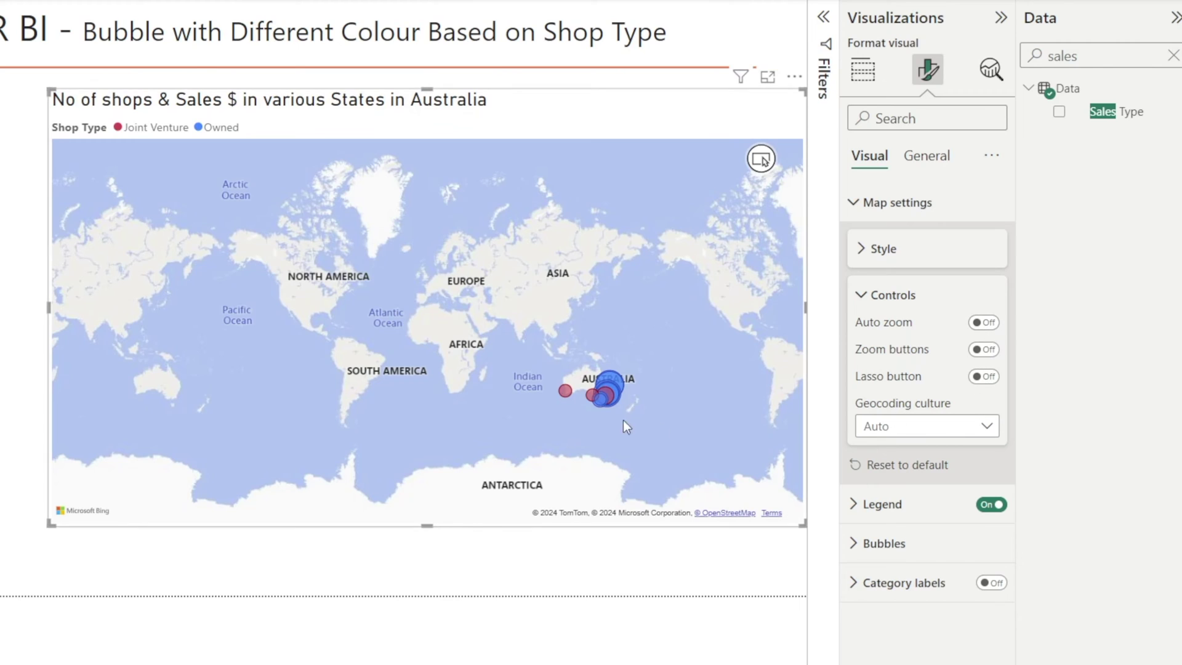
drag(708, 369, 611, 371)
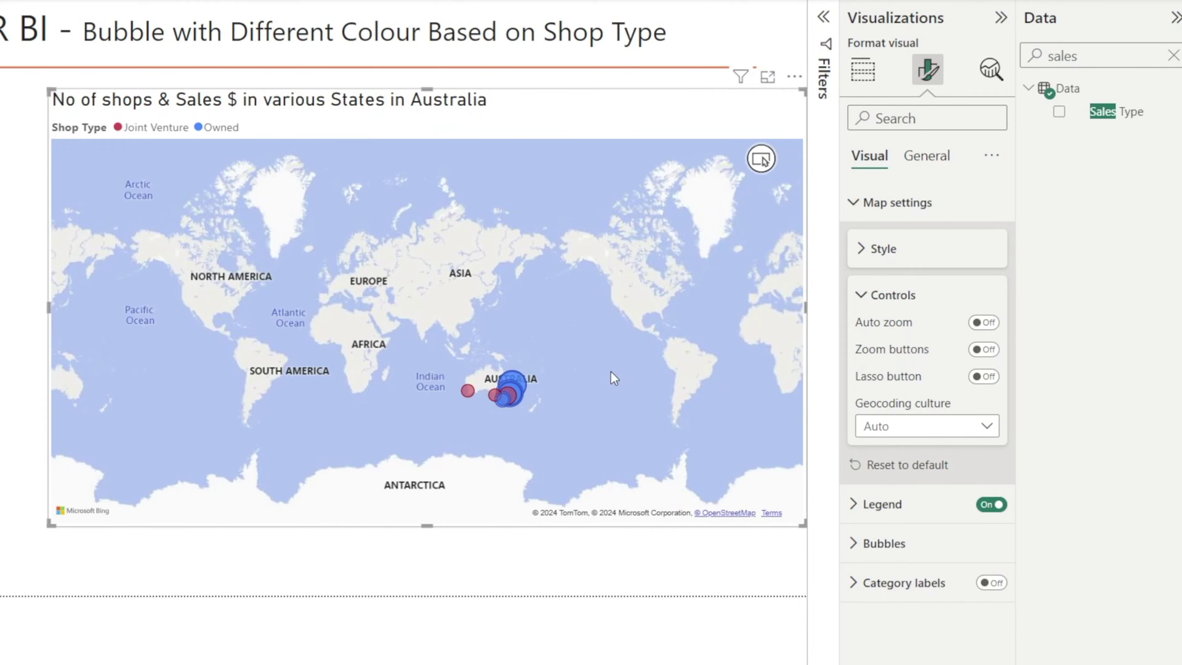
Turn the map's lasso button, zoom buttons and auto zoom back on
click(983, 376)
click(983, 349)
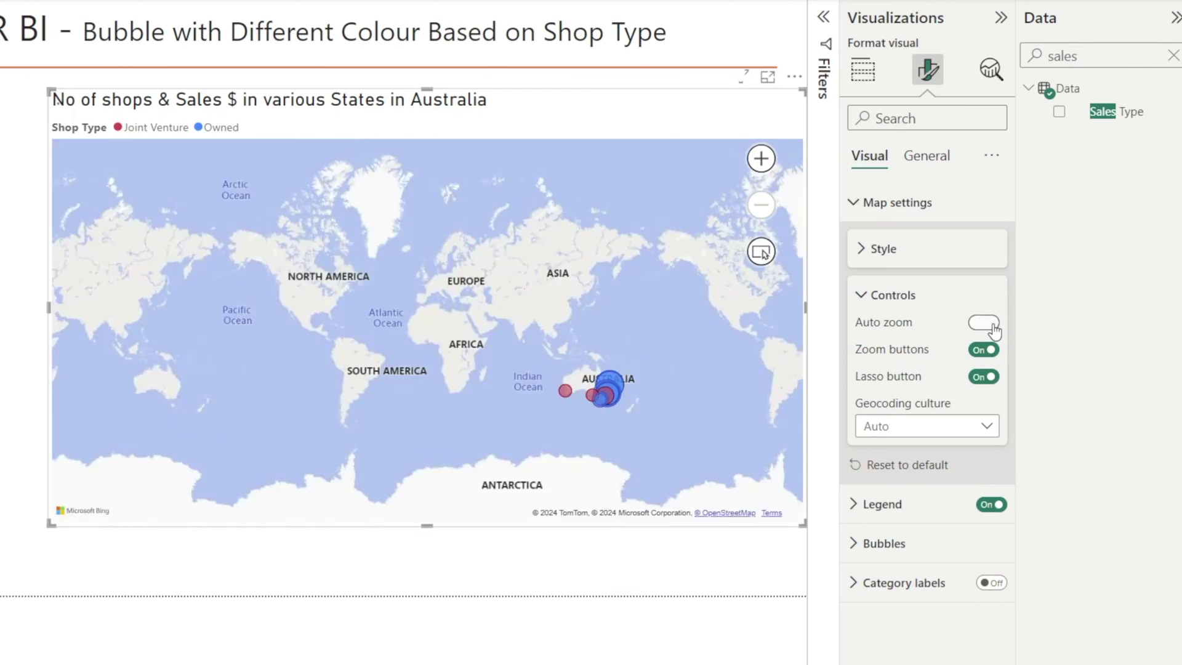
click(984, 322)
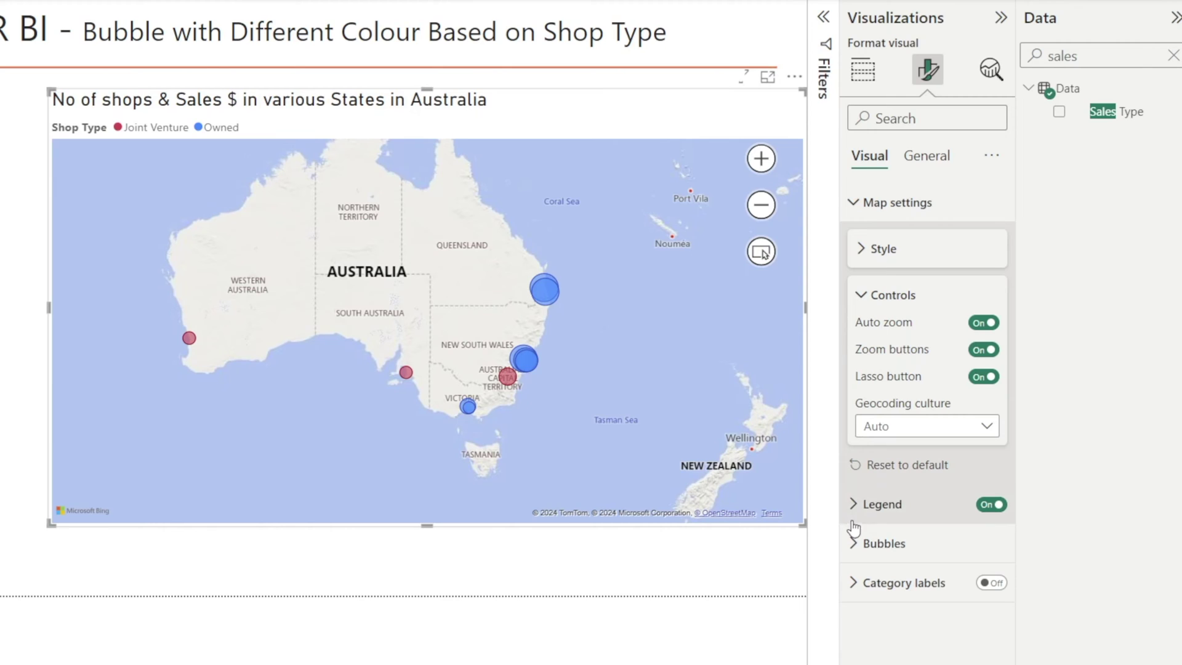
Try the Top right position for the map's legend and return it to Top left
click(859, 503)
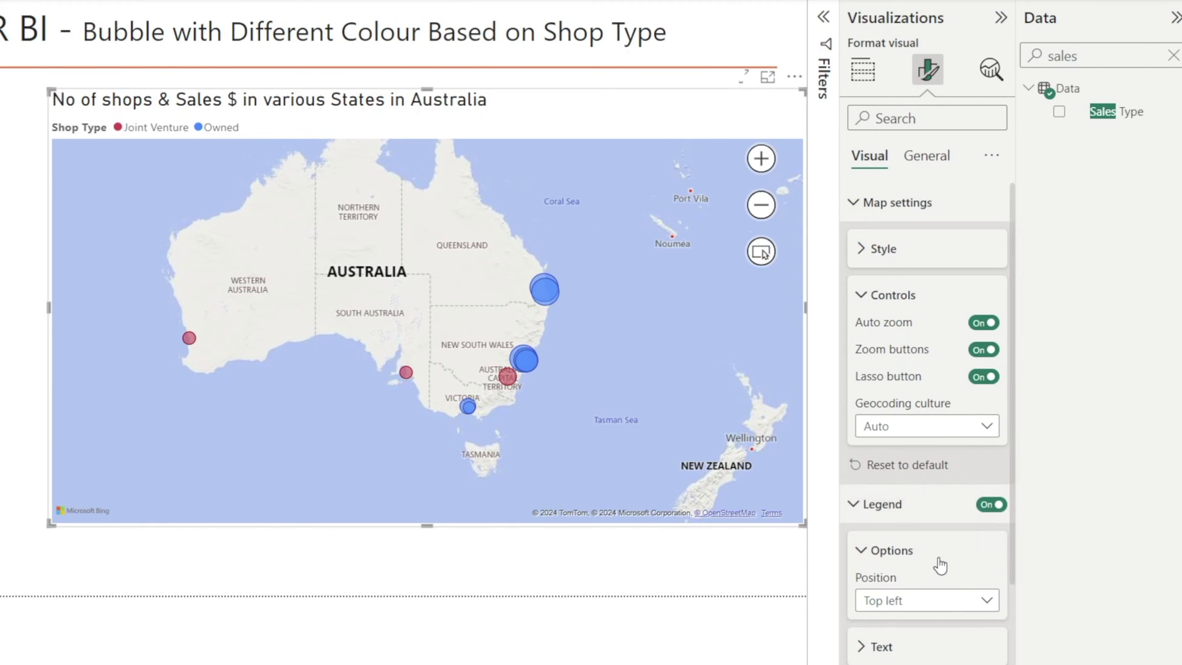
scroll(936, 561, down, 1)
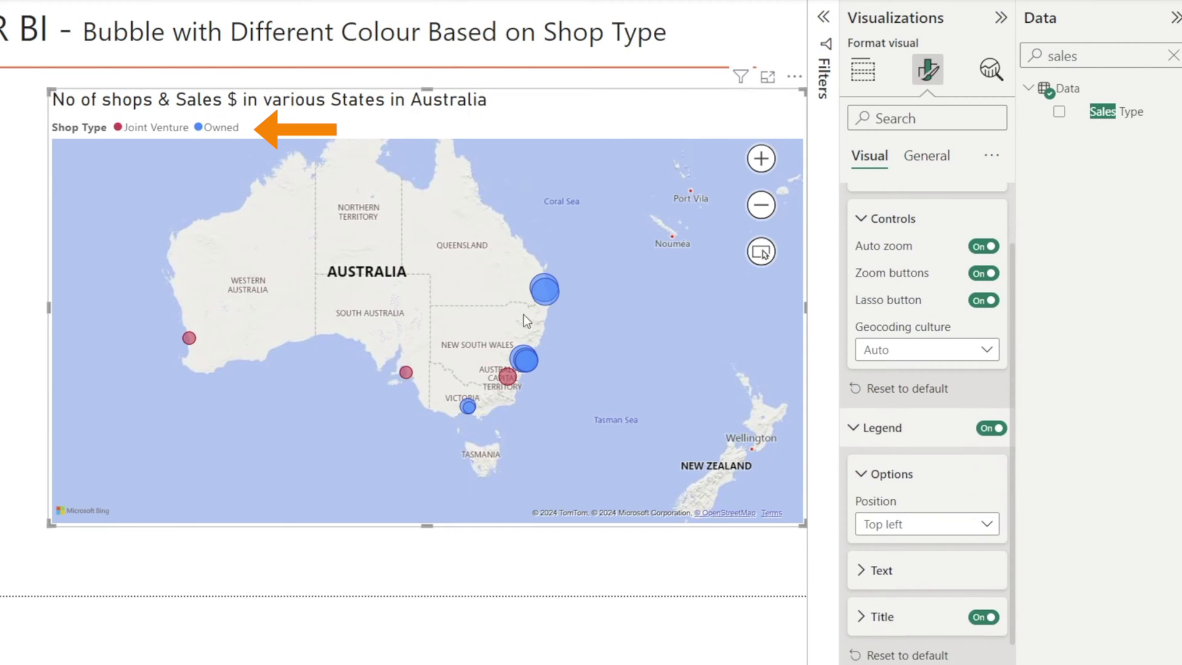
click(987, 525)
click(924, 344)
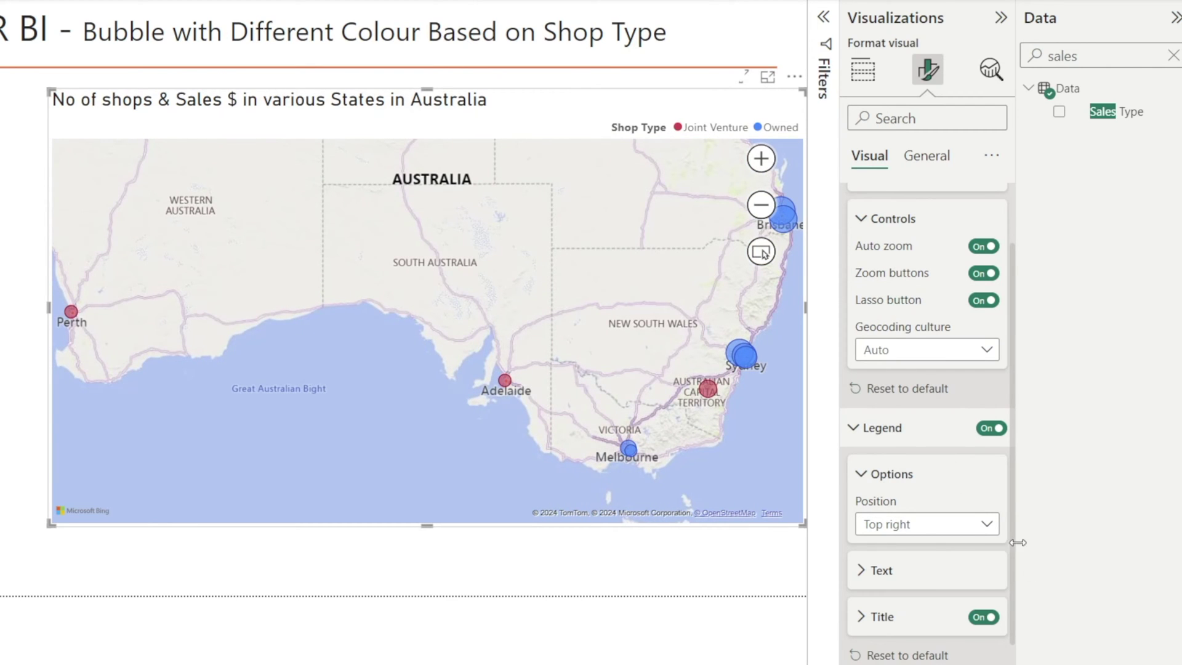
click(988, 526)
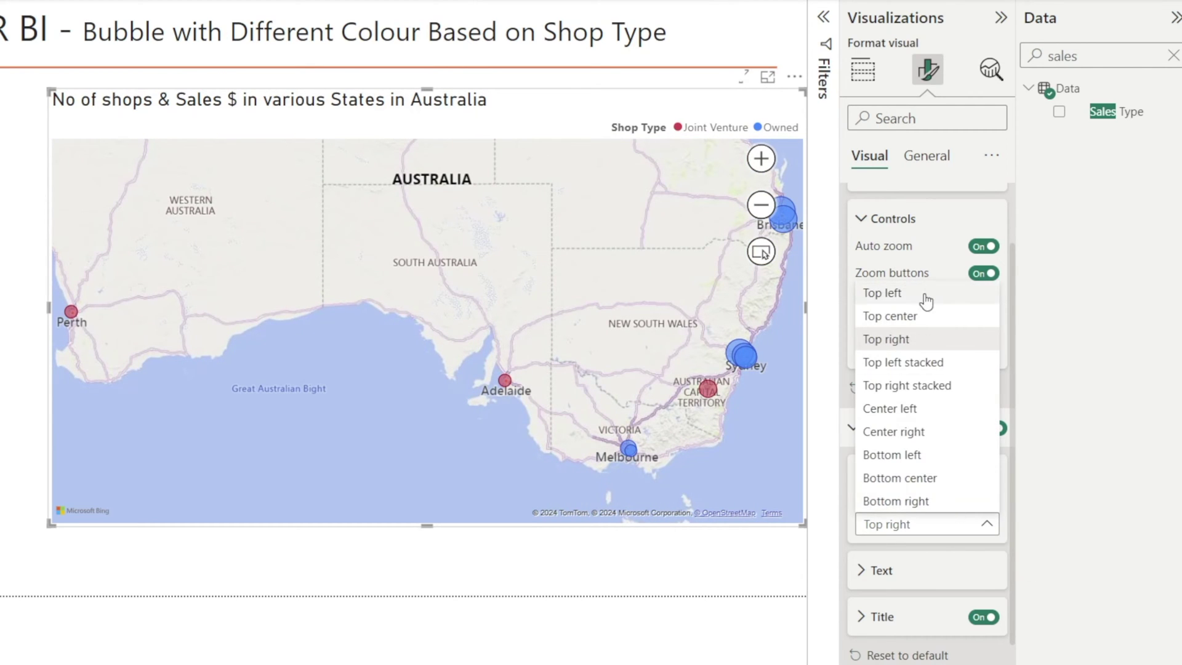
click(930, 294)
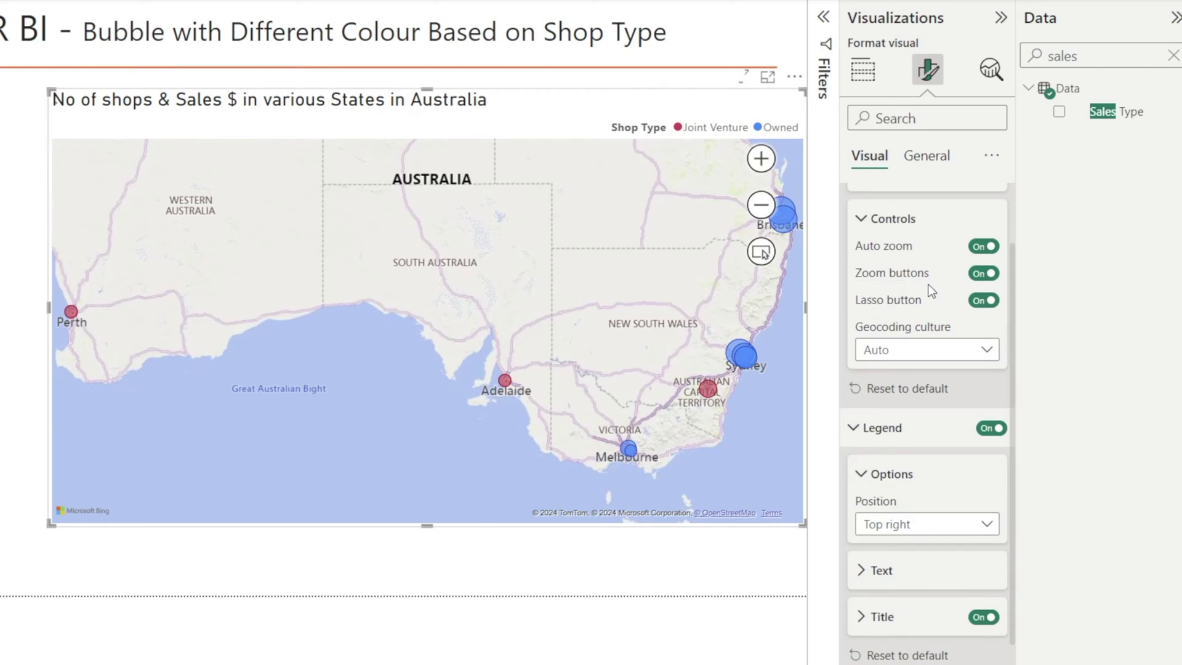
View the legend's text options, try "Shop Type Legend" as its title text, and restore the title to "Shop Type"
click(861, 571)
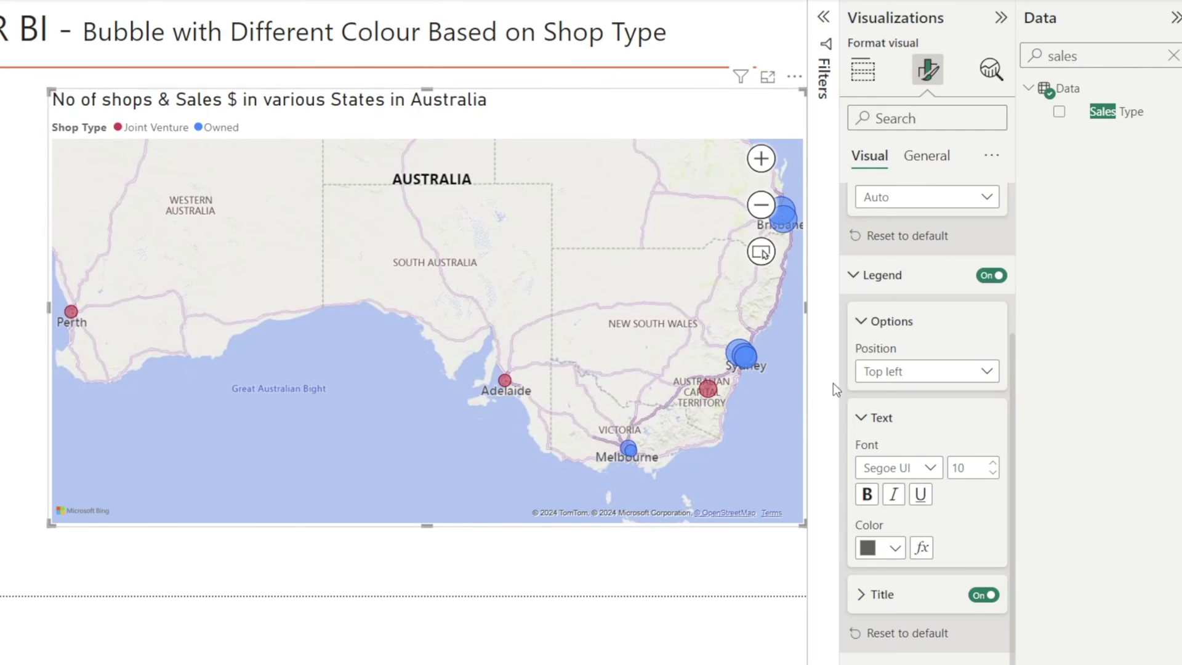
click(860, 419)
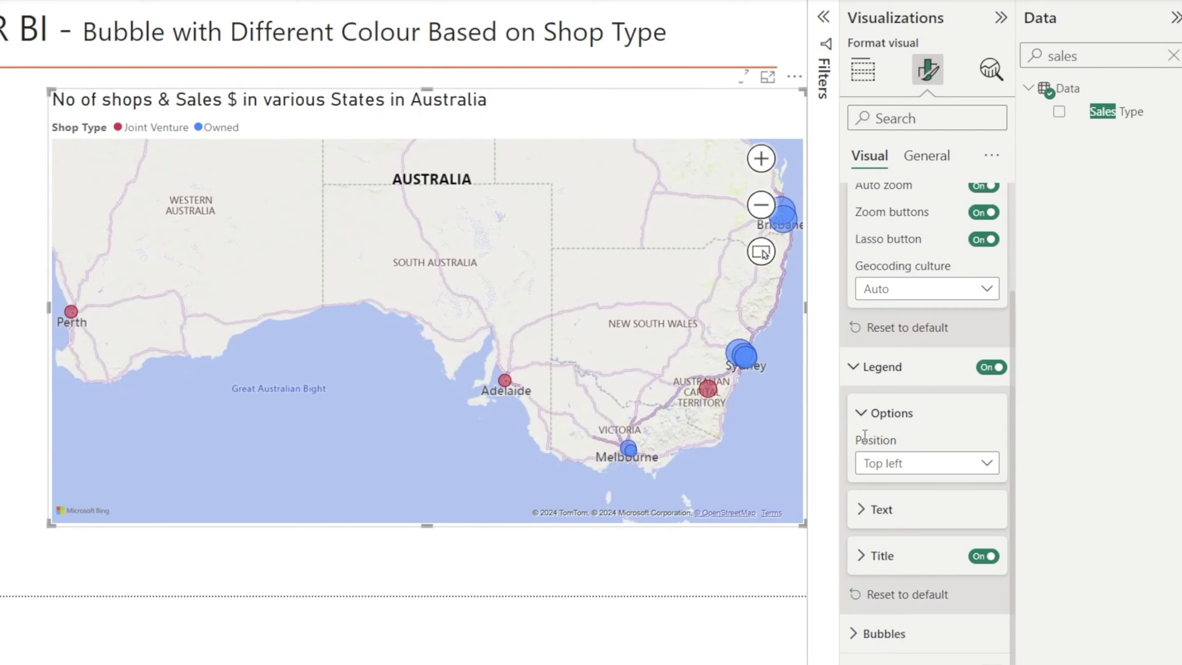
click(874, 558)
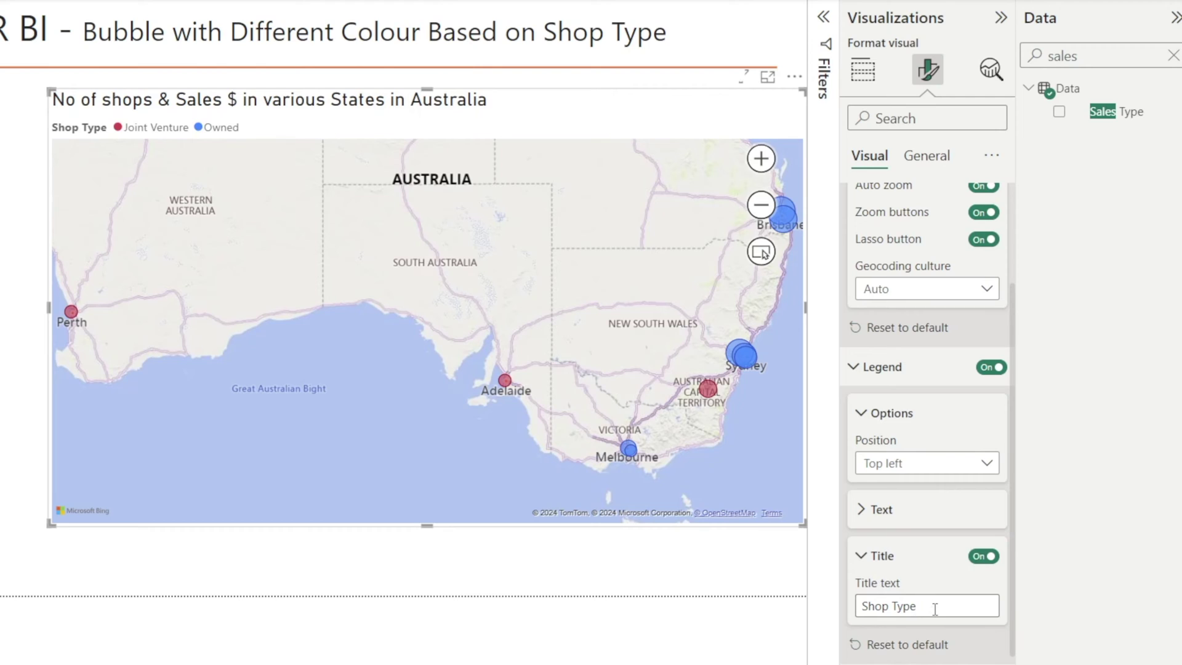
click(935, 608)
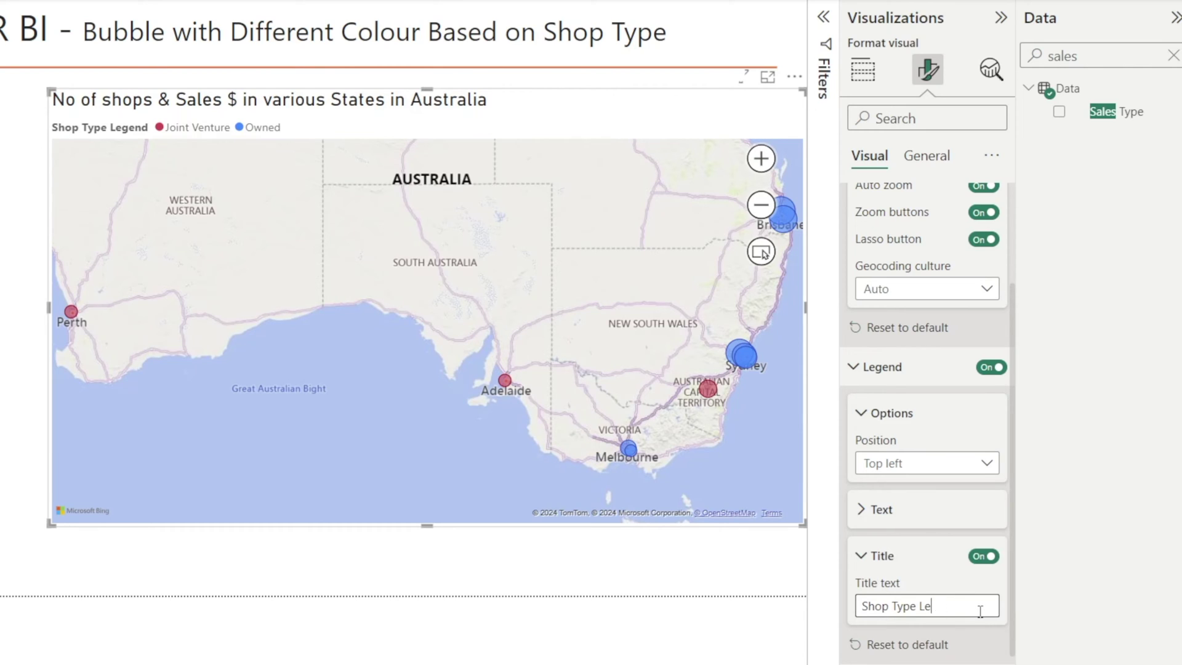
key(BackSpace)
key(BackSpace)
key(BackSpace)
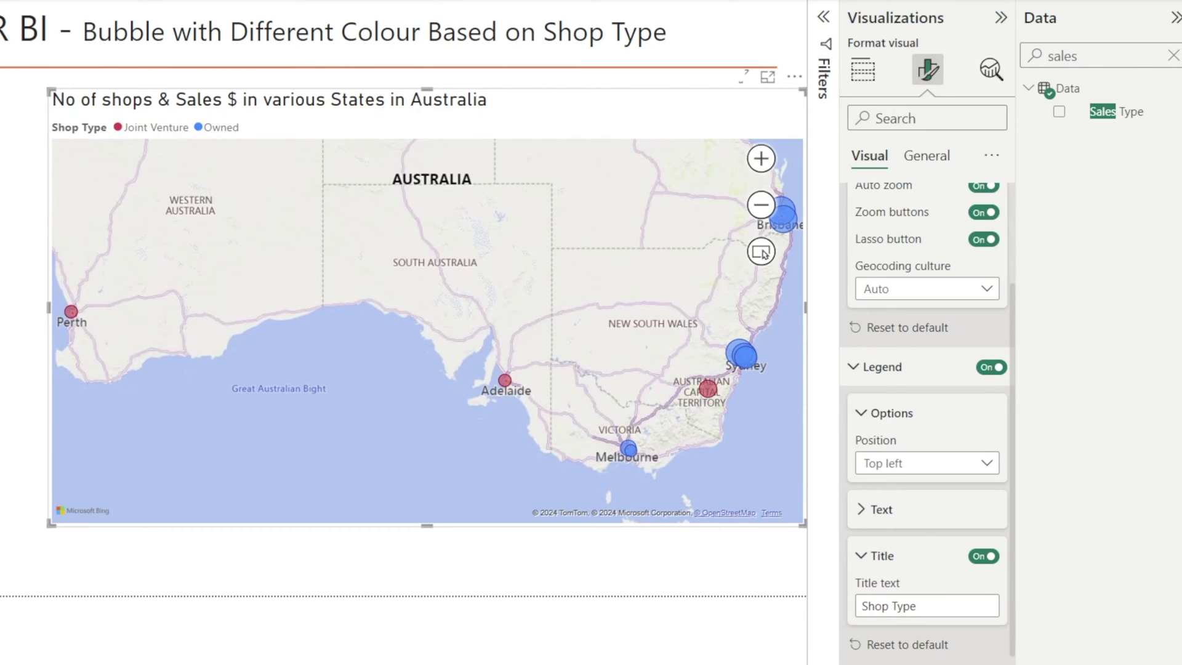
Switch the map's category labels on and off again, and show the visual's field assignments
scroll(952, 615, down, 5)
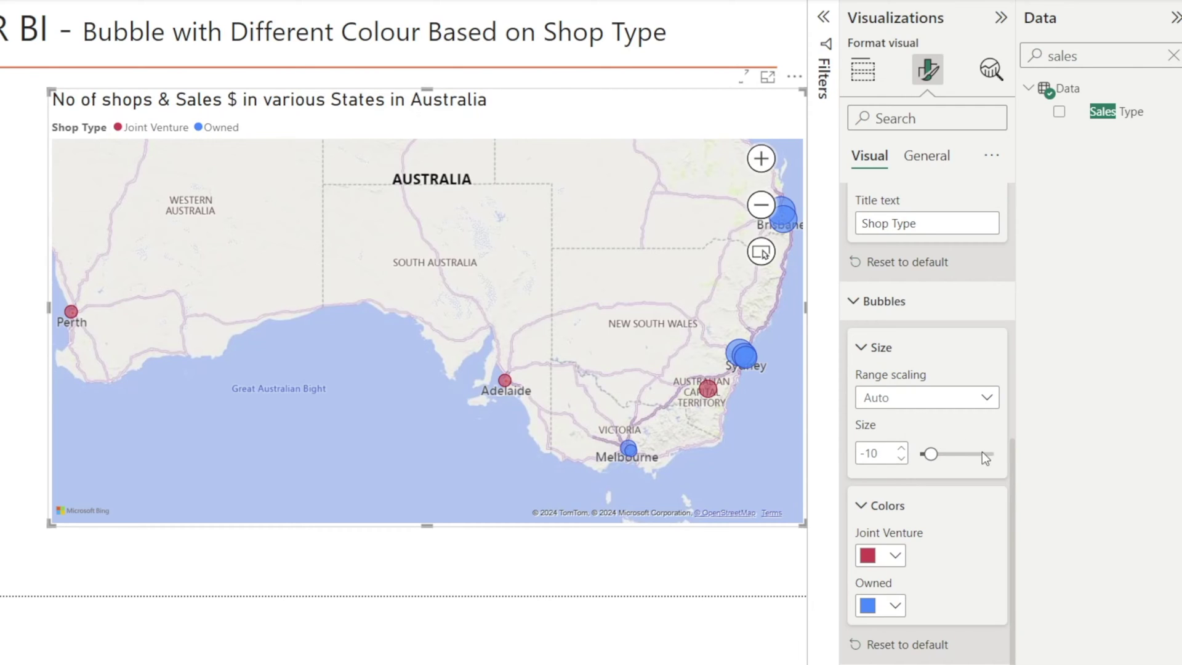
scroll(959, 602, down, 1)
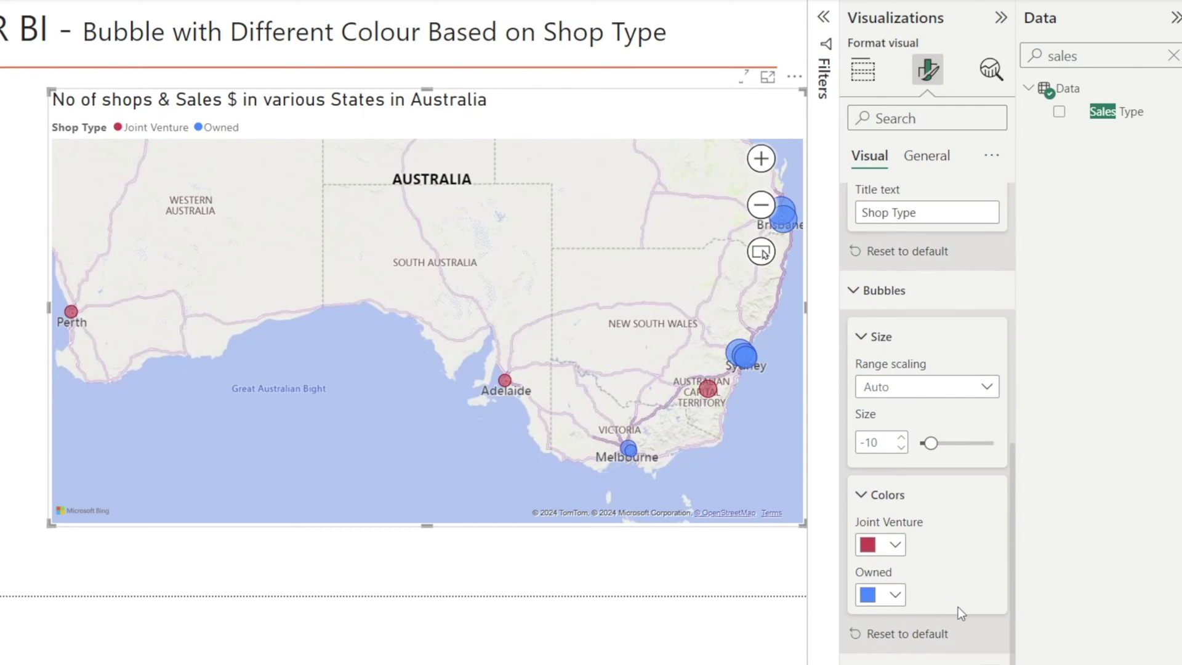
click(998, 628)
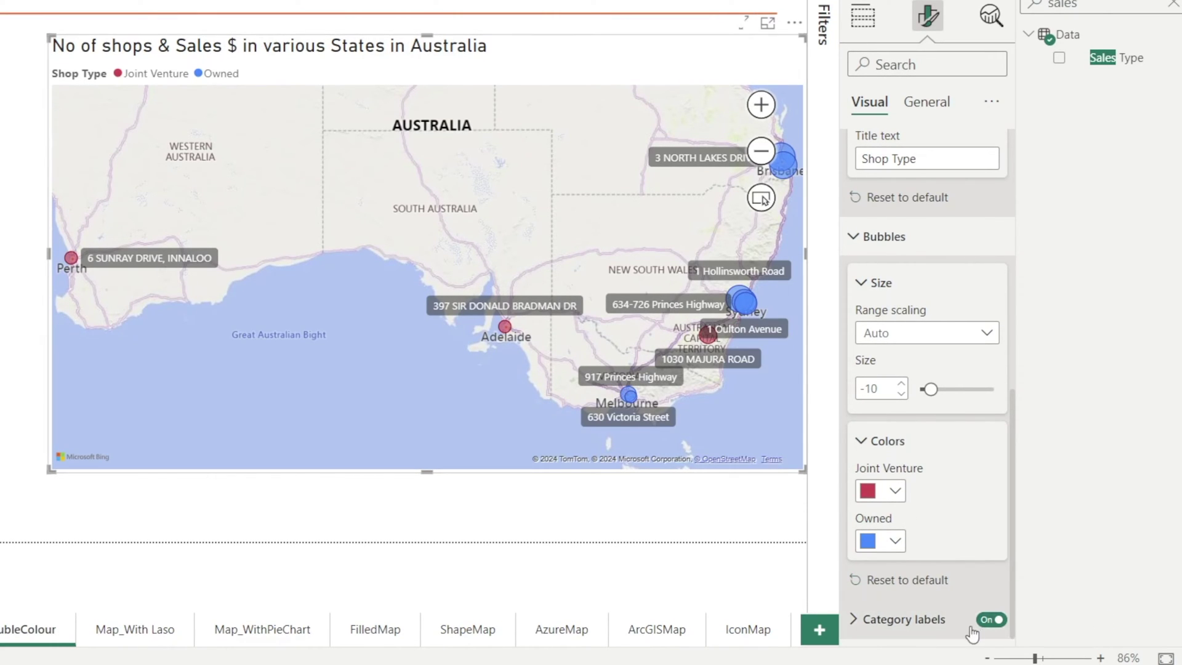
click(989, 620)
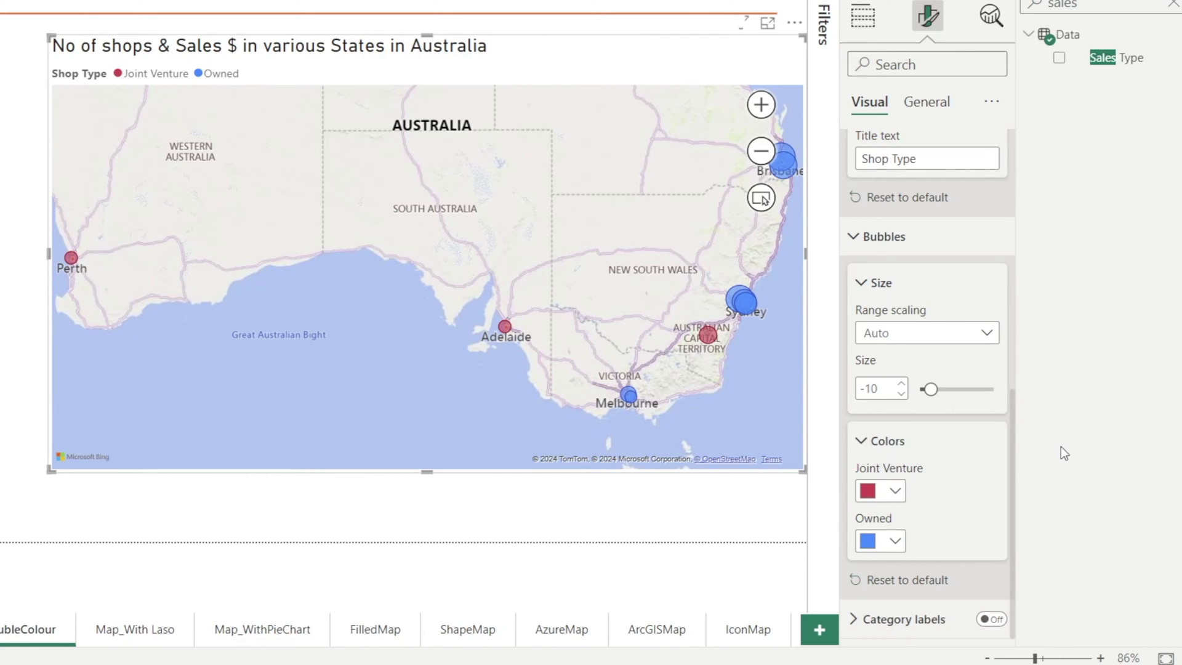
click(863, 17)
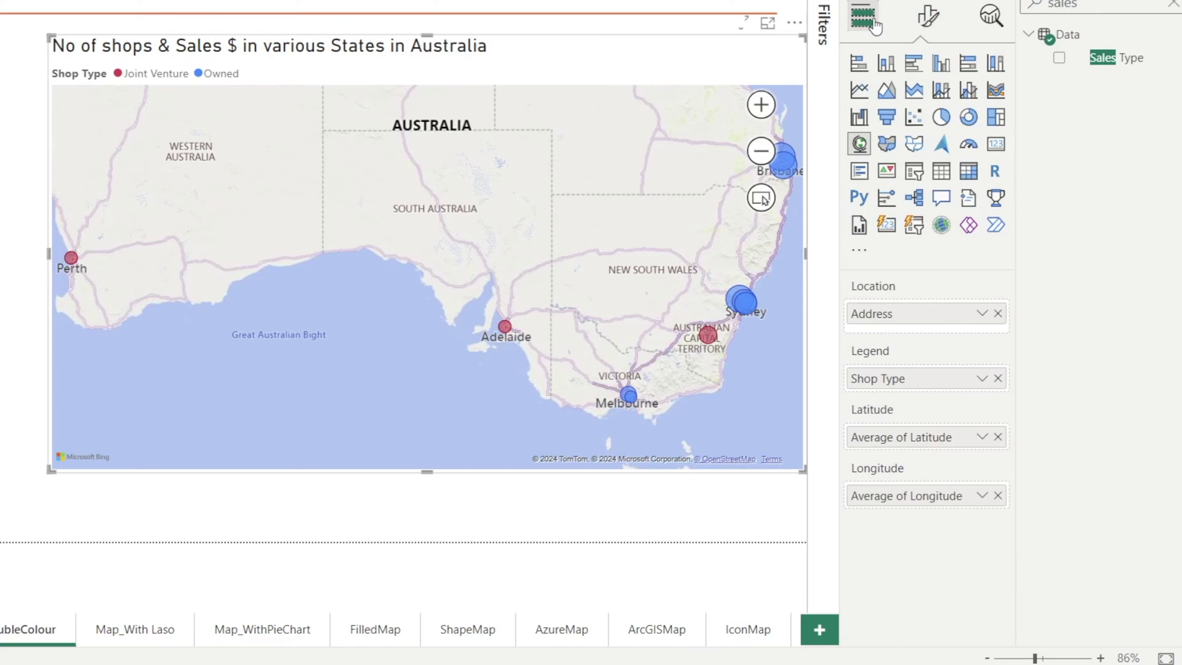
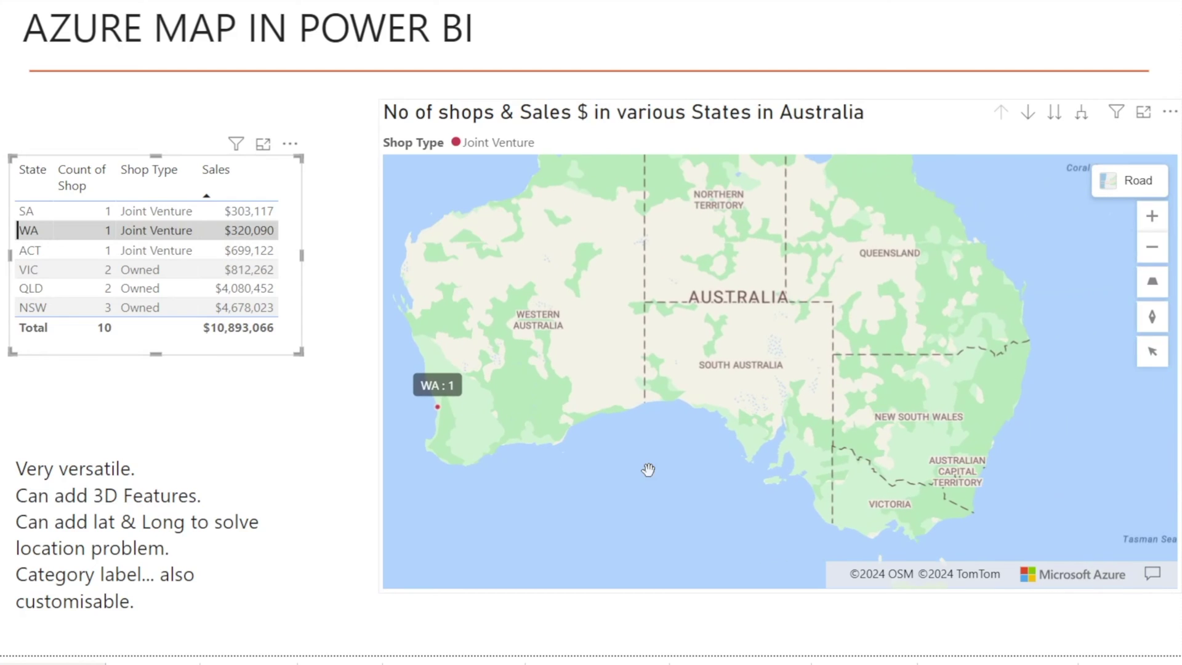
Tilt the Azure map's pitch up and down, leave it slightly tilted, and pan the map a little
mouse_move(1157, 295)
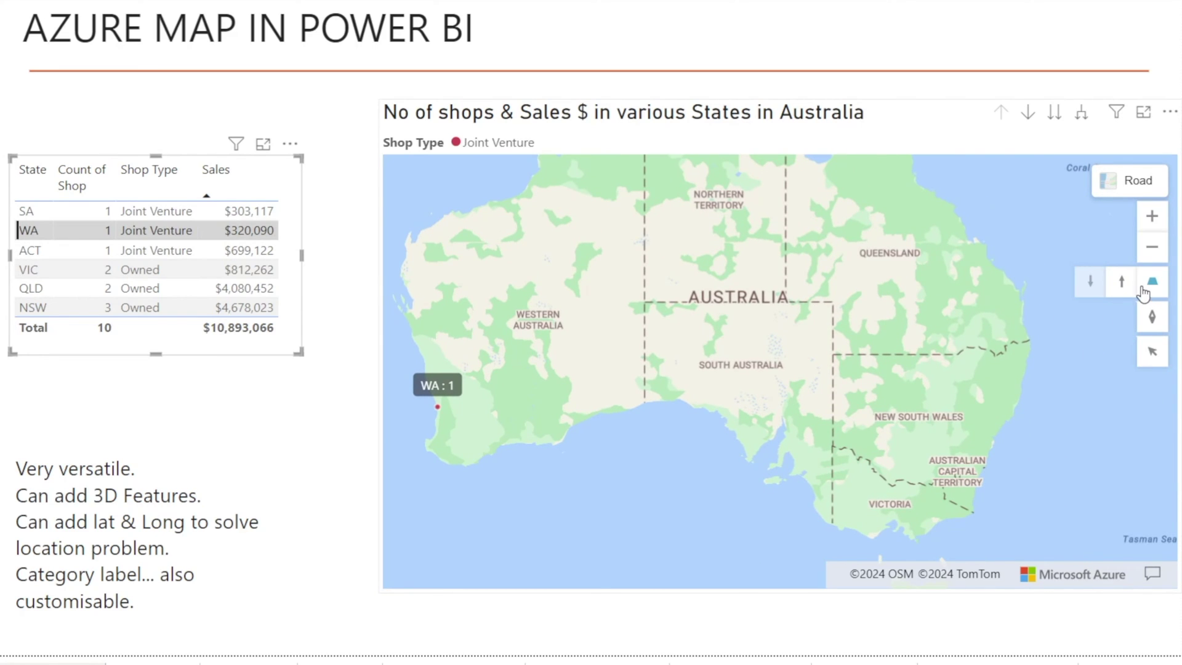
click(1118, 290)
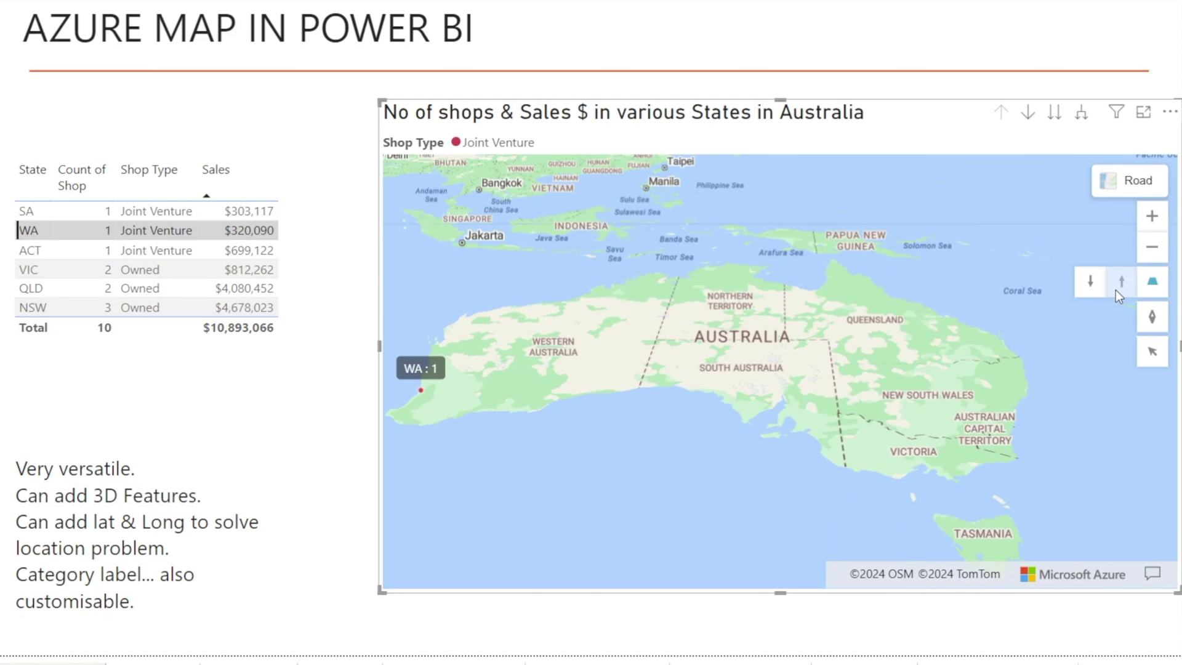
click(1092, 297)
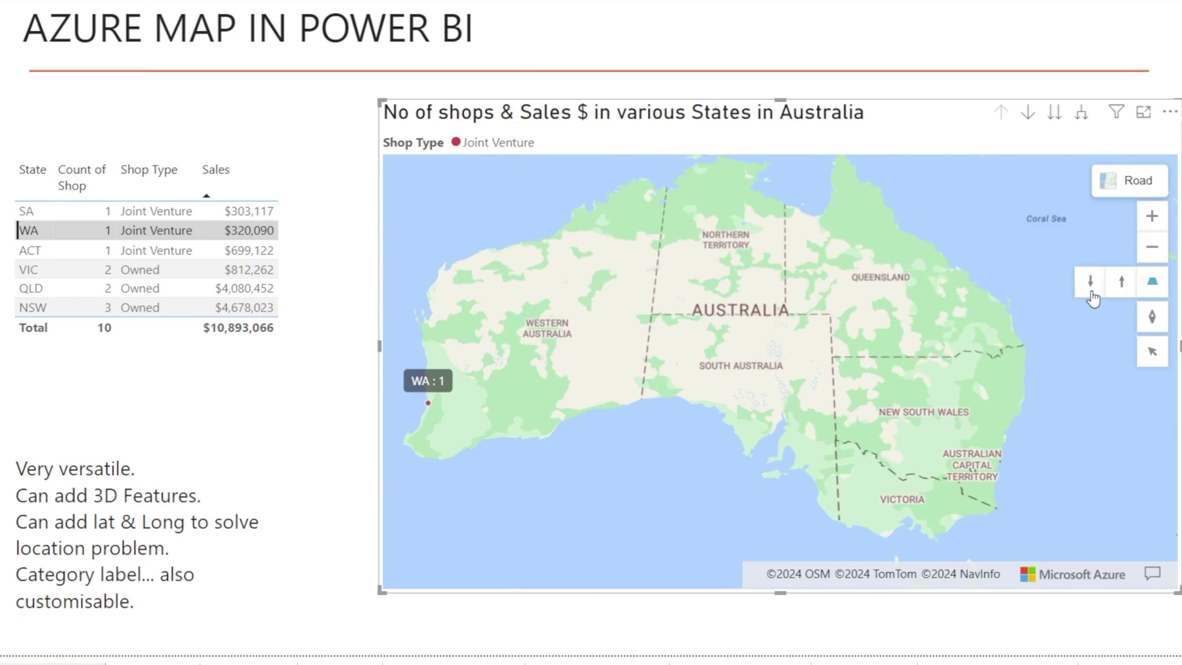
click(1124, 295)
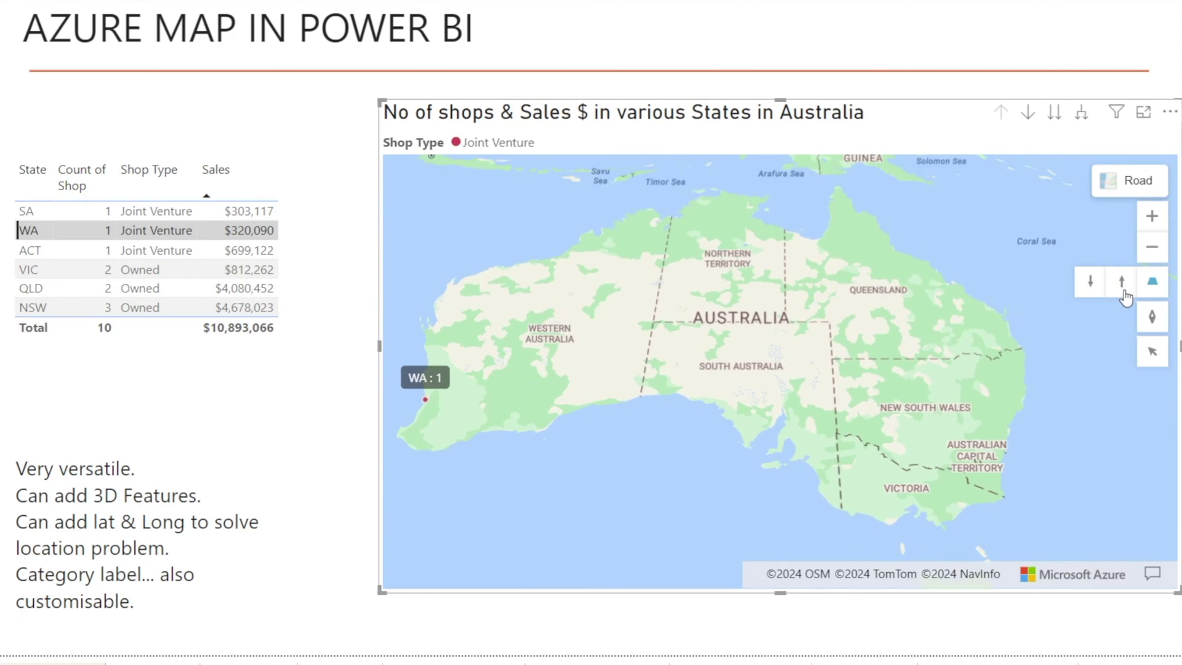
drag(1057, 335, 1053, 353)
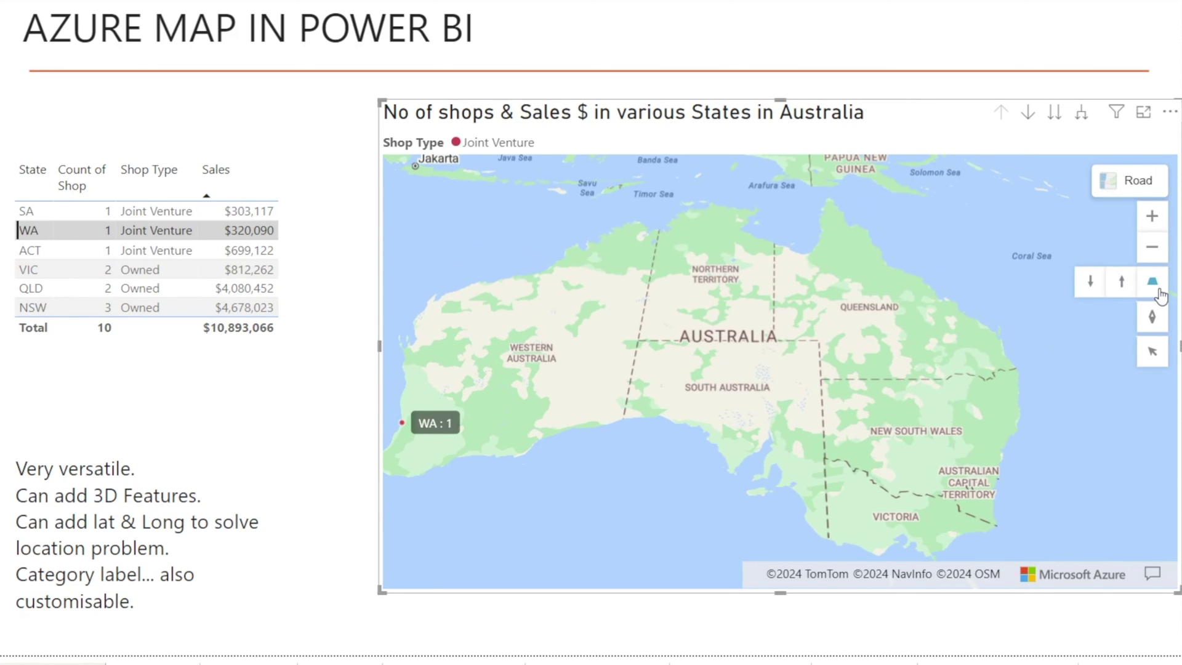
Rotate the Azure map in both directions and return it to its original north-up orientation
click(1094, 322)
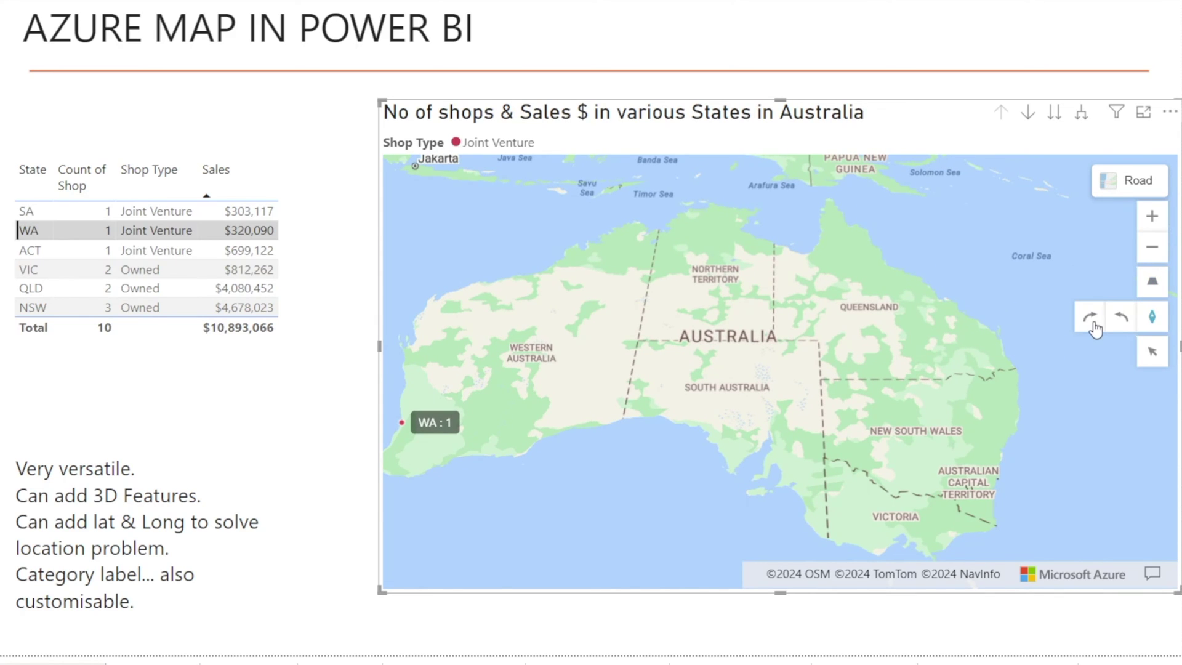
click(1093, 321)
click(1116, 326)
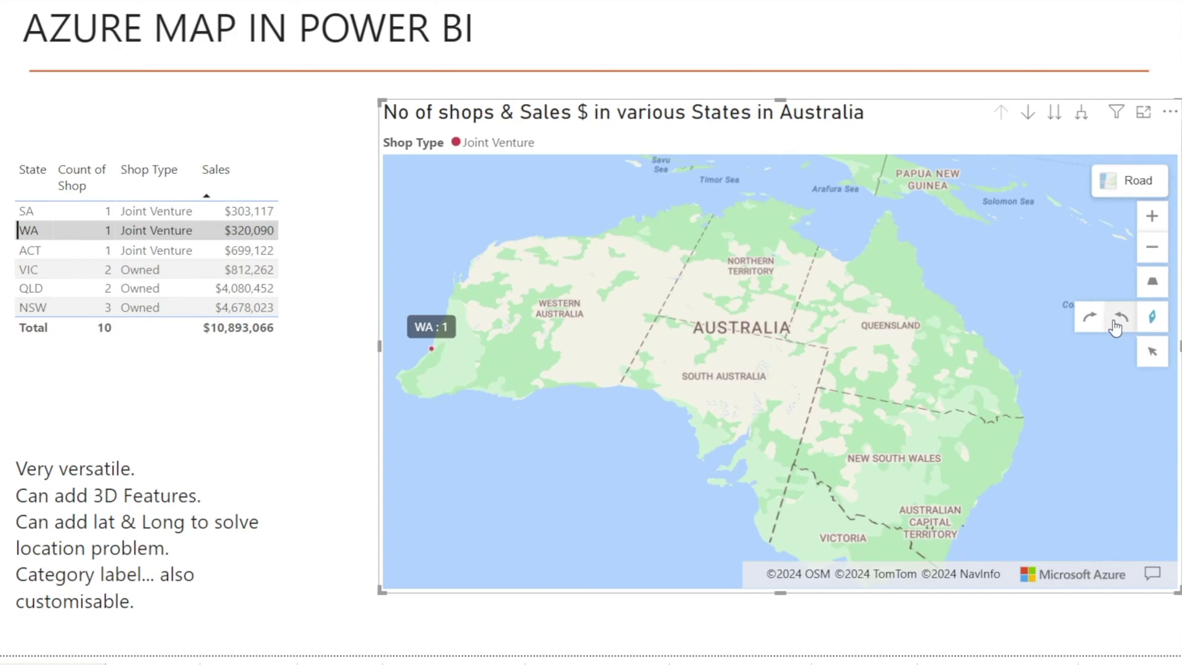
click(1118, 324)
click(1089, 325)
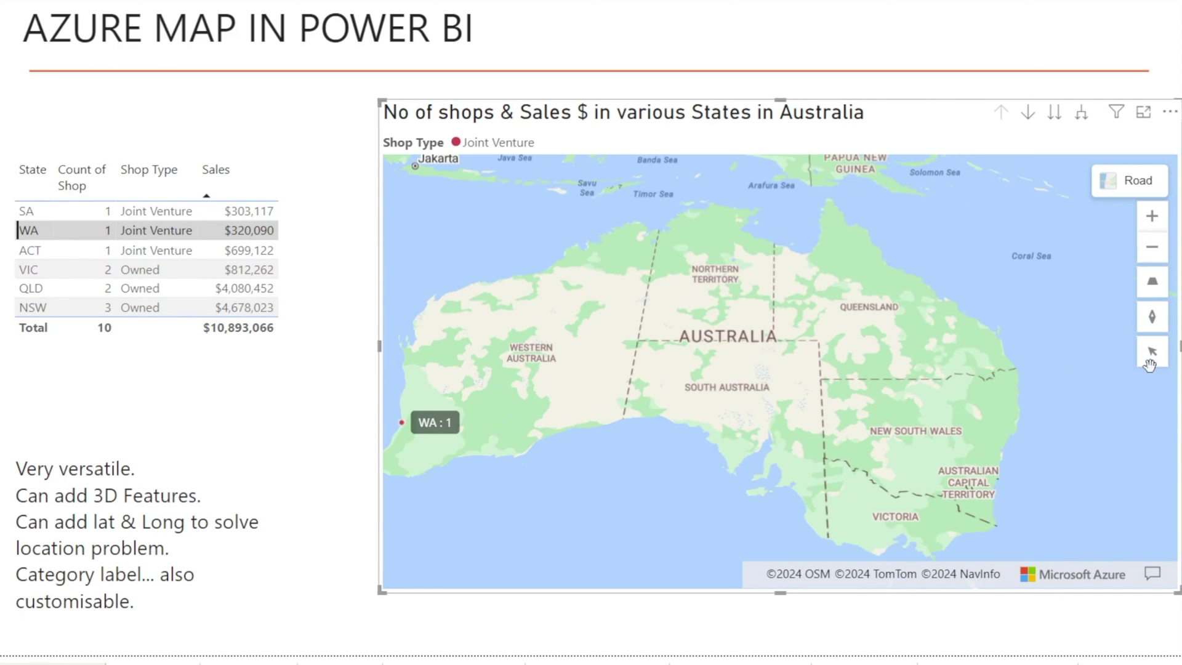
Clear the WA row selection in the state table to show all states on the Azure map
mouse_move(1154, 366)
click(31, 230)
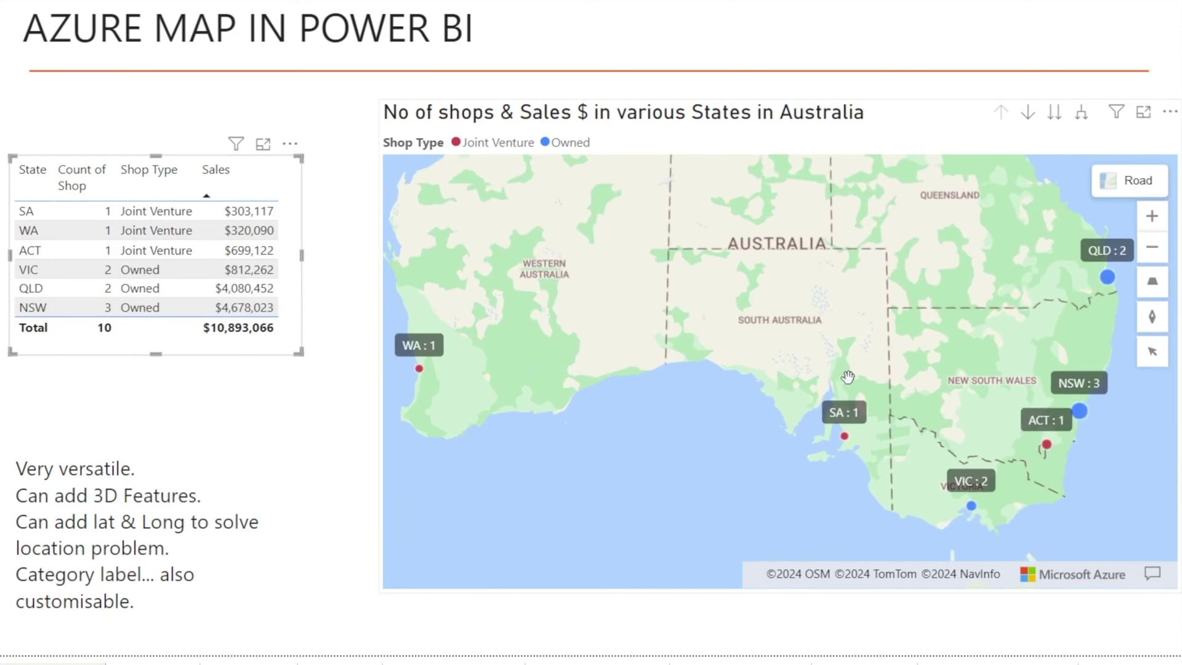
Select the ACT and NSW bubbles on the Azure map with a circular selection area
scroll(1132, 393, up, 1)
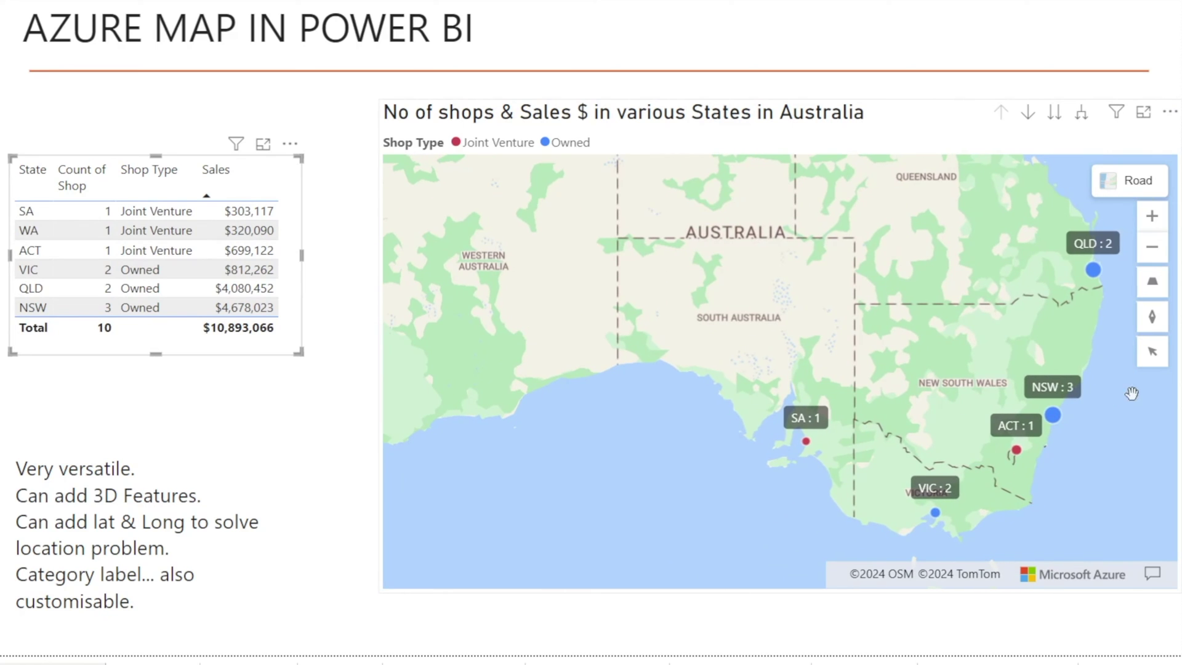
click(1152, 351)
click(1028, 351)
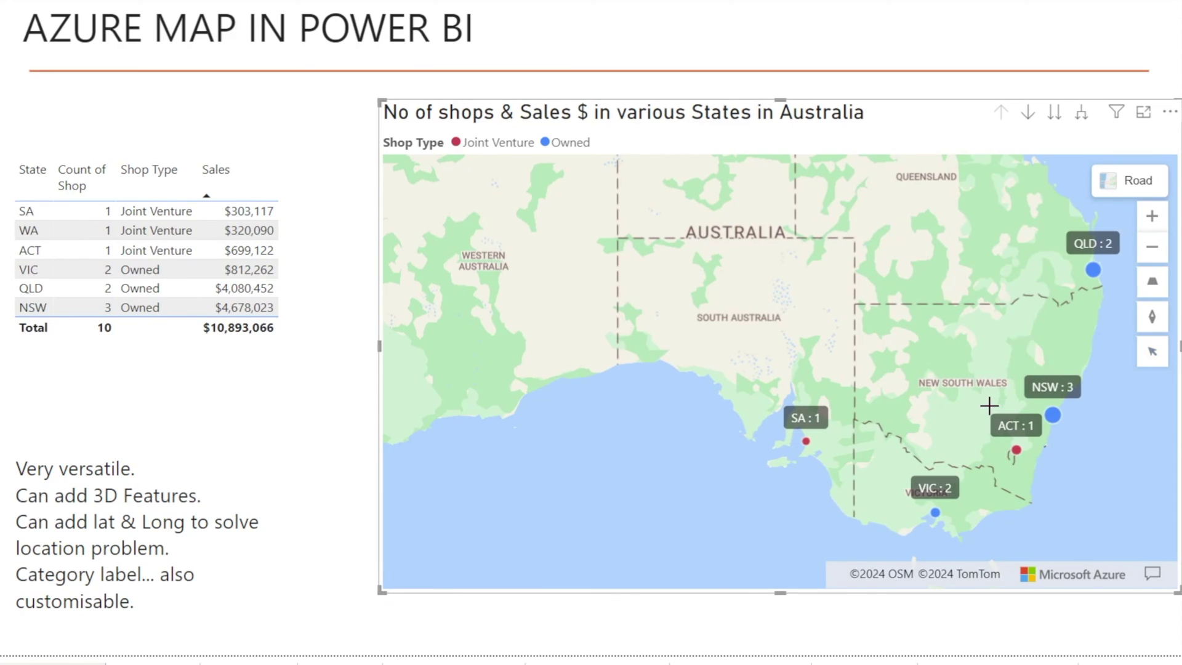
drag(991, 408, 1078, 462)
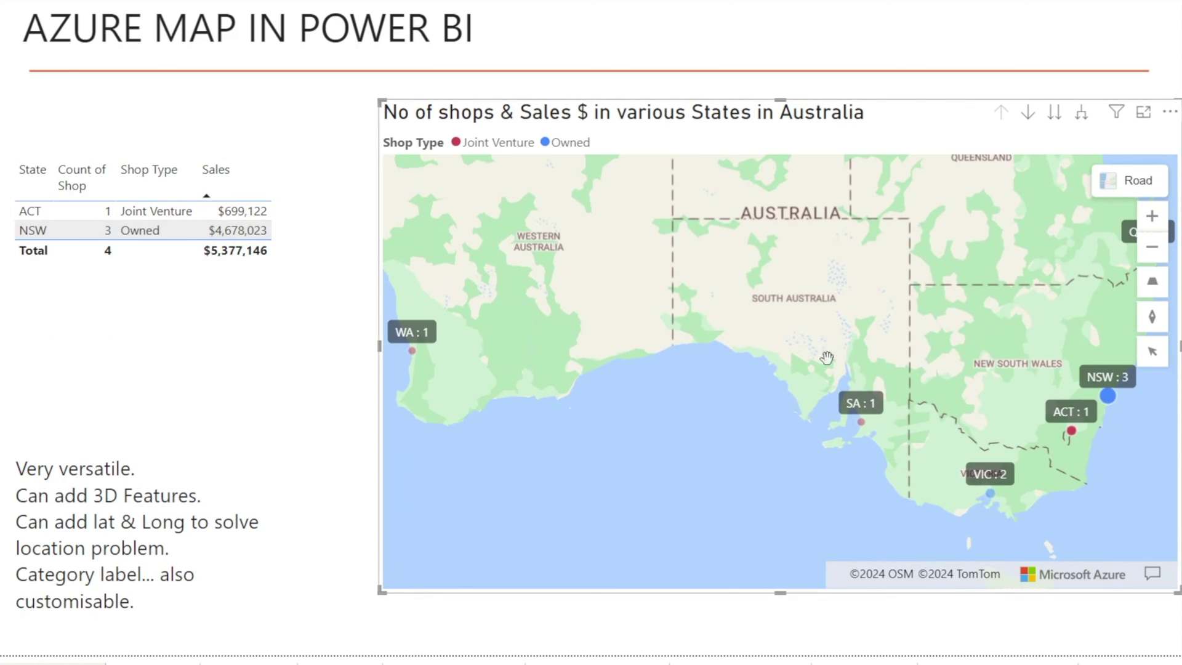
Select only the SA bubble with a new circular selection area on the map
mouse_move(1152, 351)
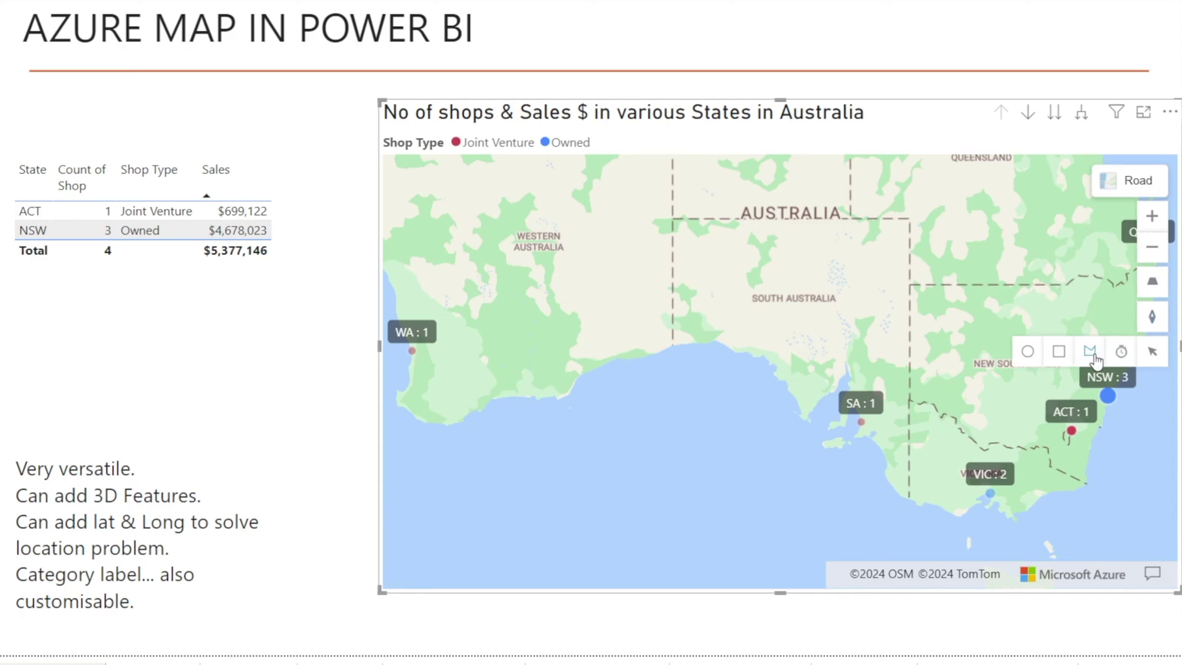
click(1028, 352)
drag(830, 388, 876, 439)
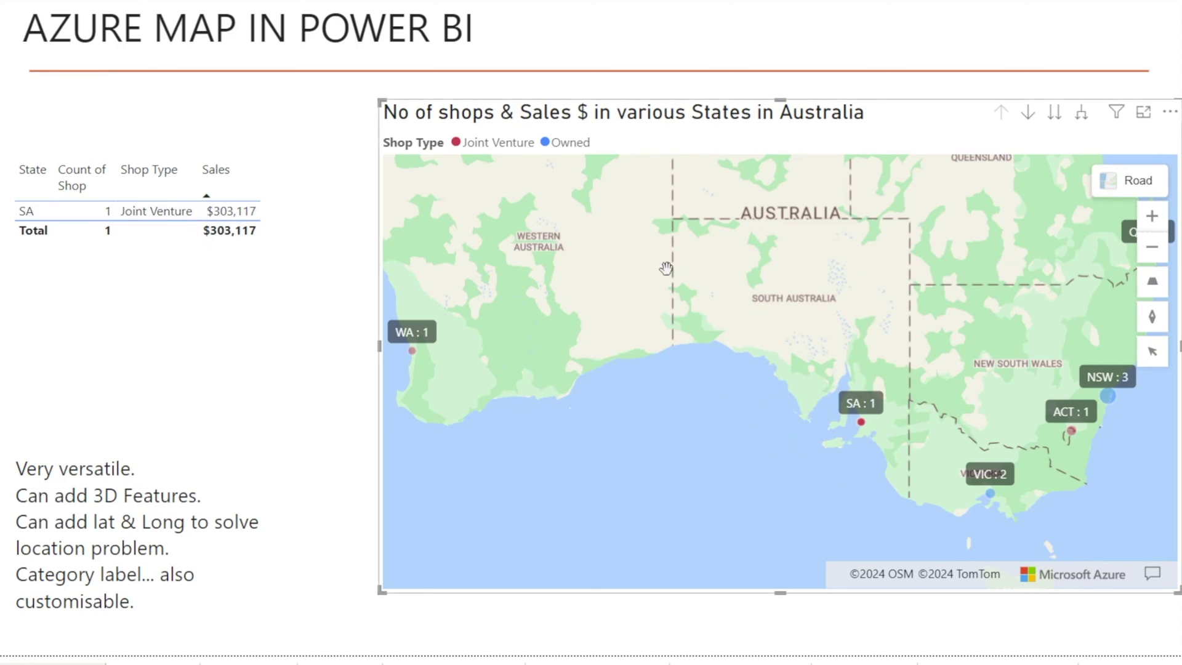
Select only the VIC bubble with a rectangular selection area on the map
mouse_move(1153, 352)
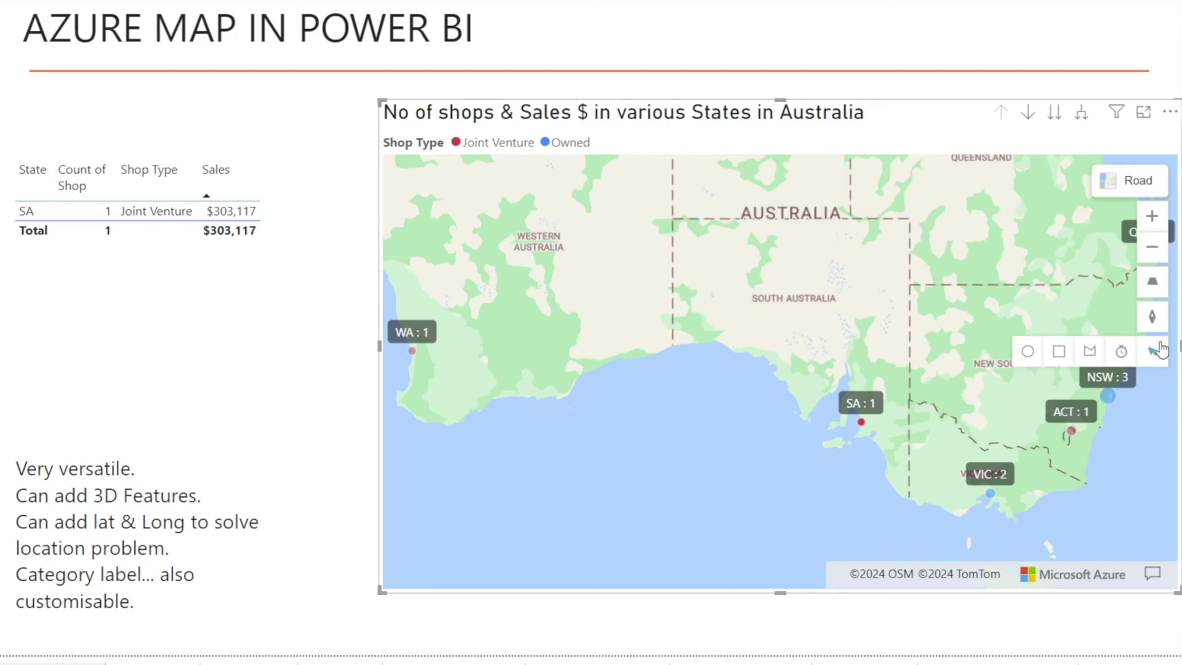
click(1059, 358)
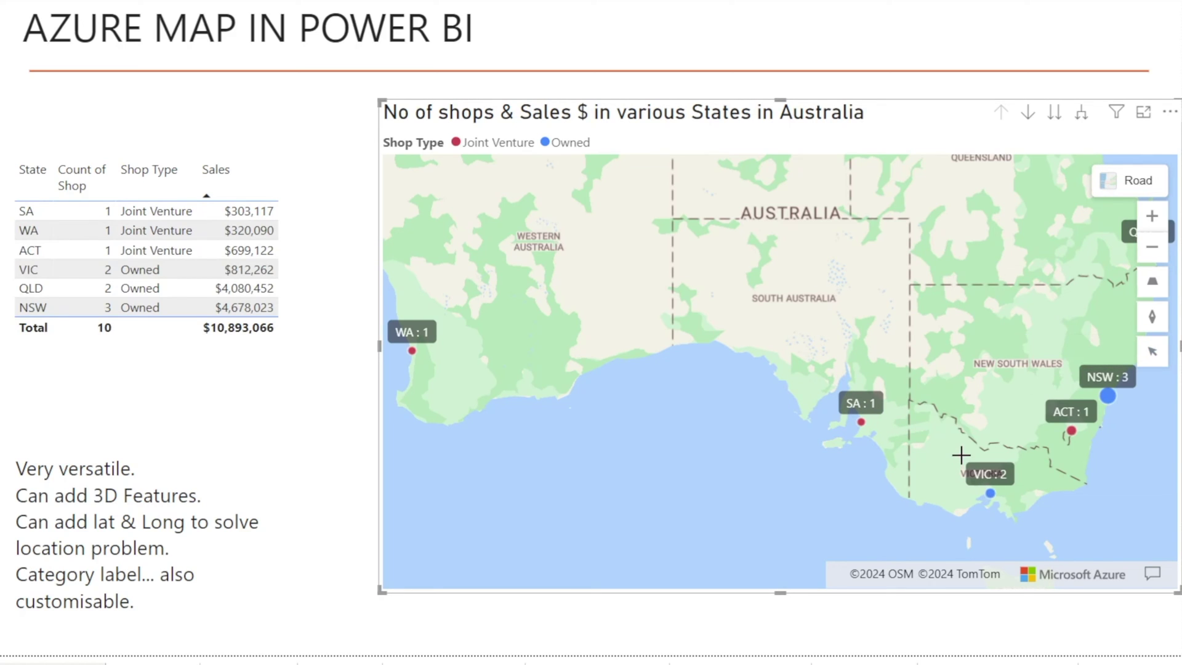
drag(960, 454, 1034, 515)
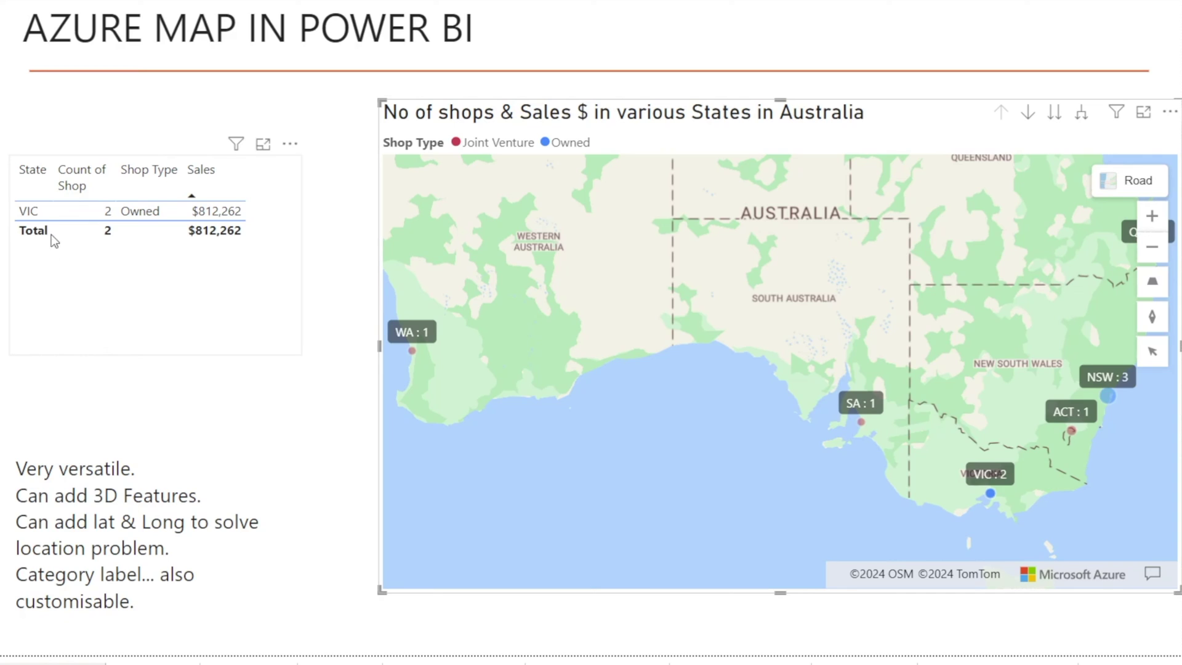
Select the VIC, ACT and NSW bubbles by outlining them with a polygon selection area
mouse_move(1152, 351)
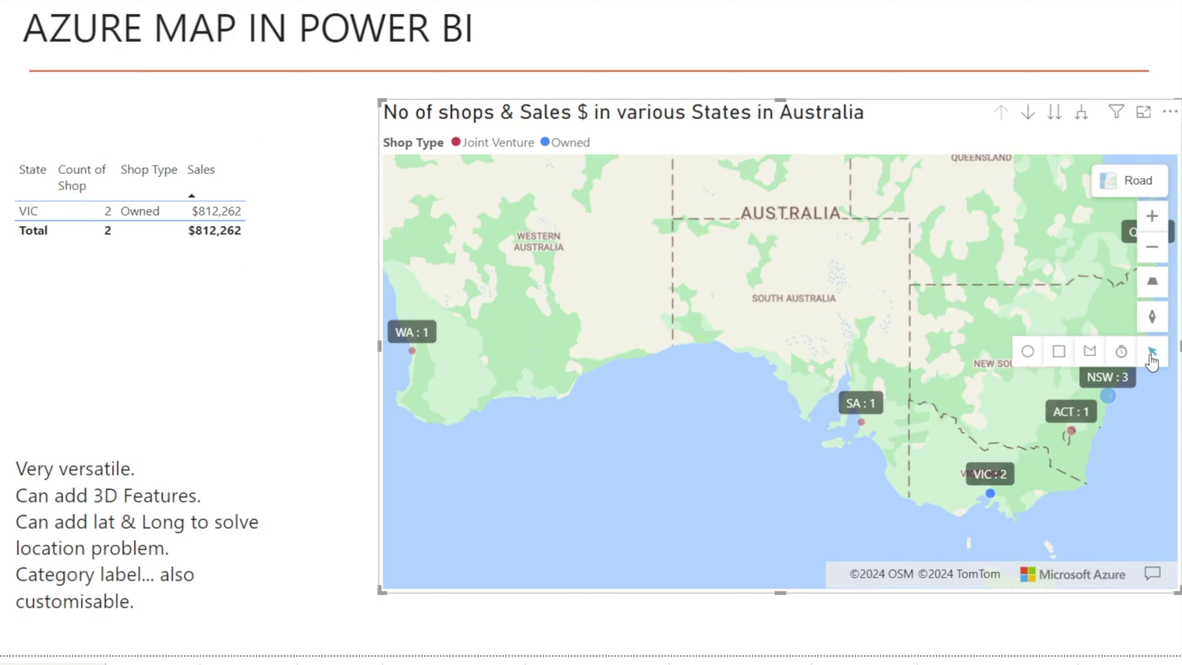
click(1093, 358)
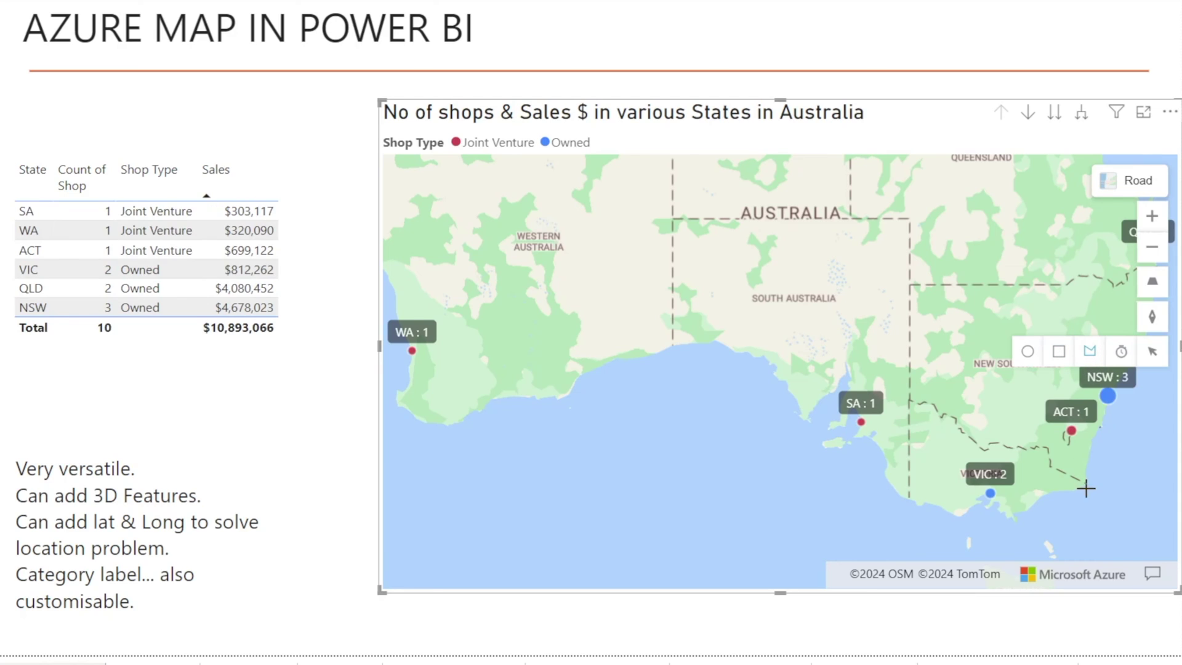
click(939, 434)
click(938, 487)
click(1105, 503)
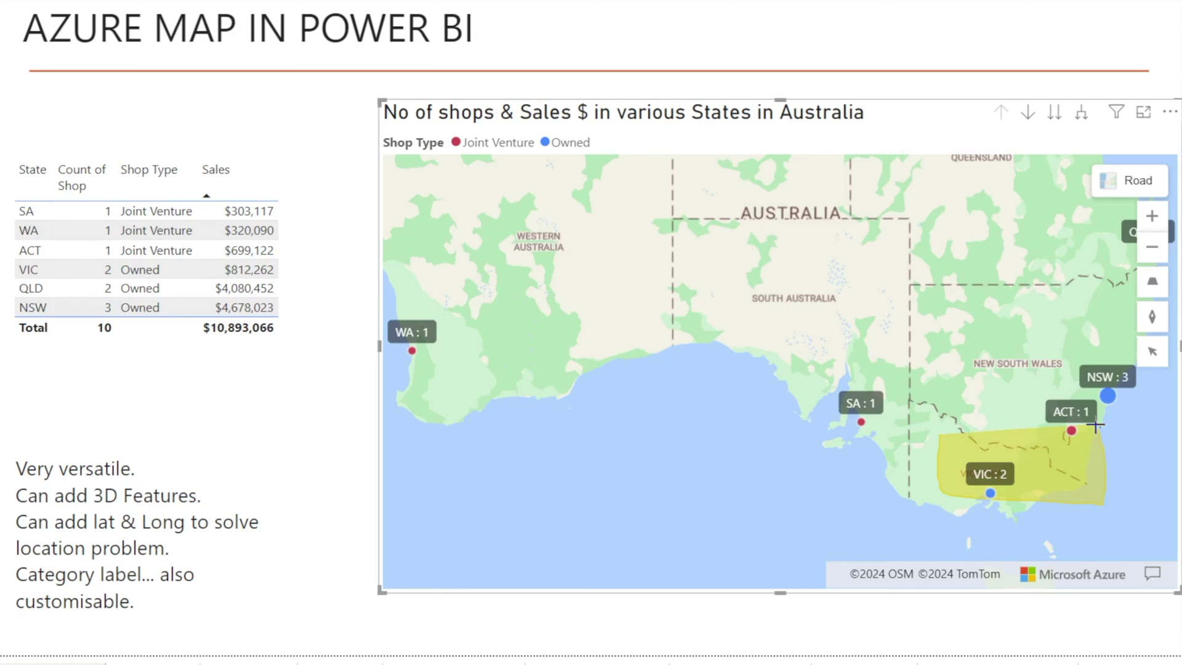
click(1136, 388)
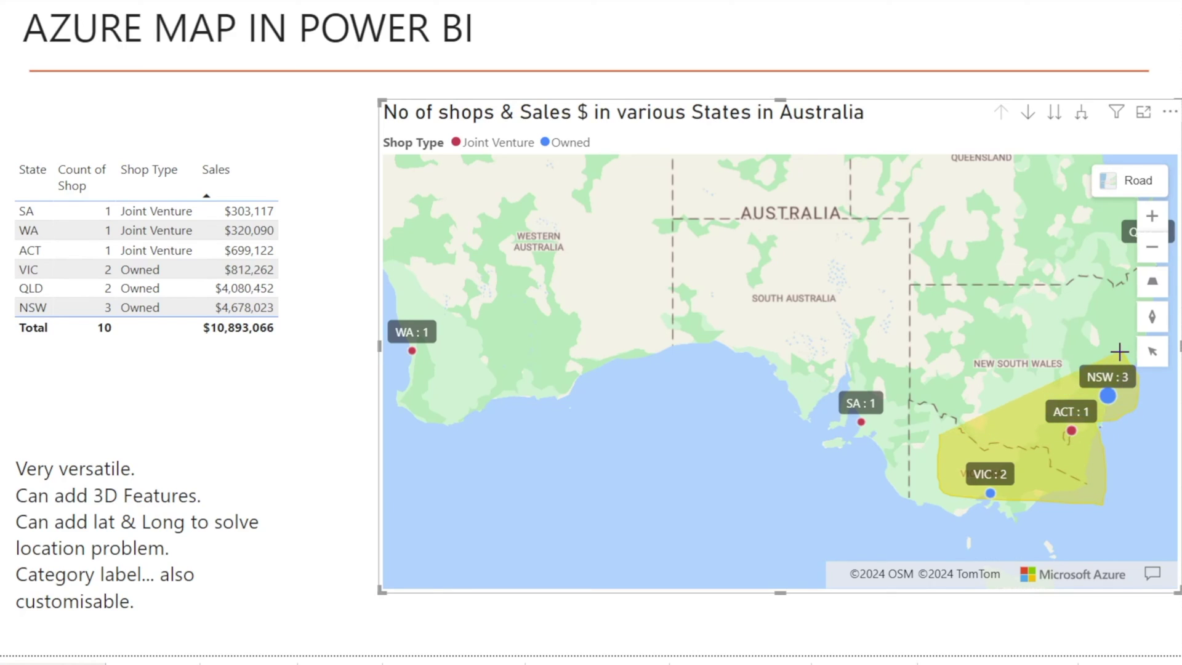
double_click(1120, 354)
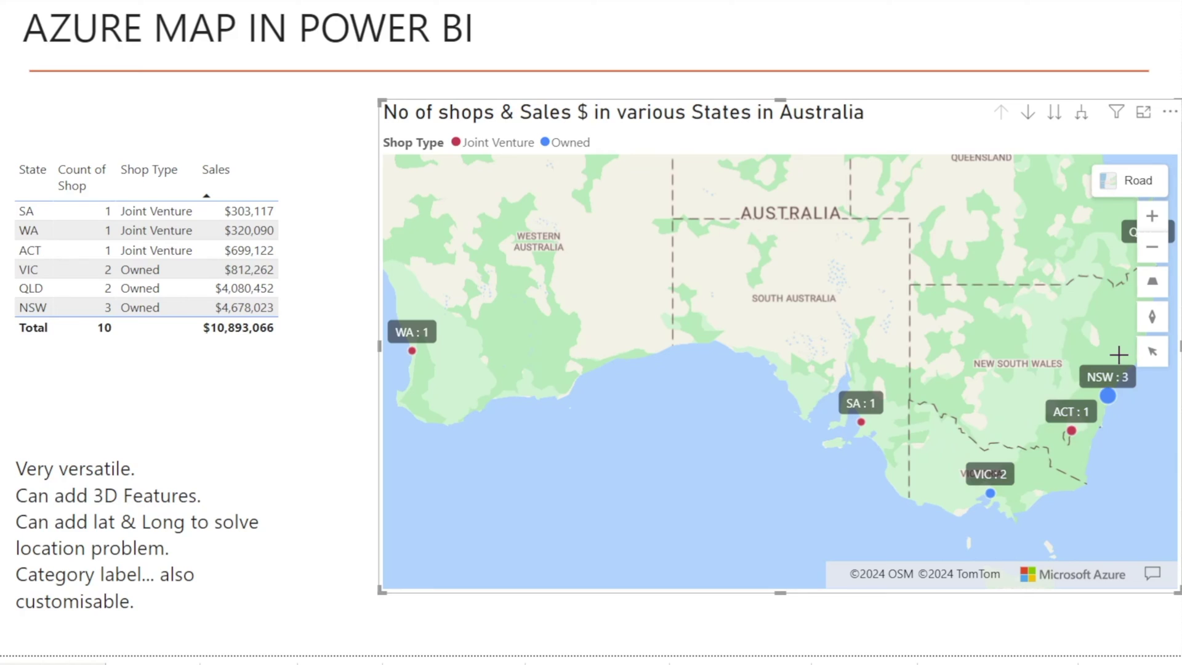
mouse_move(1152, 351)
click(1090, 351)
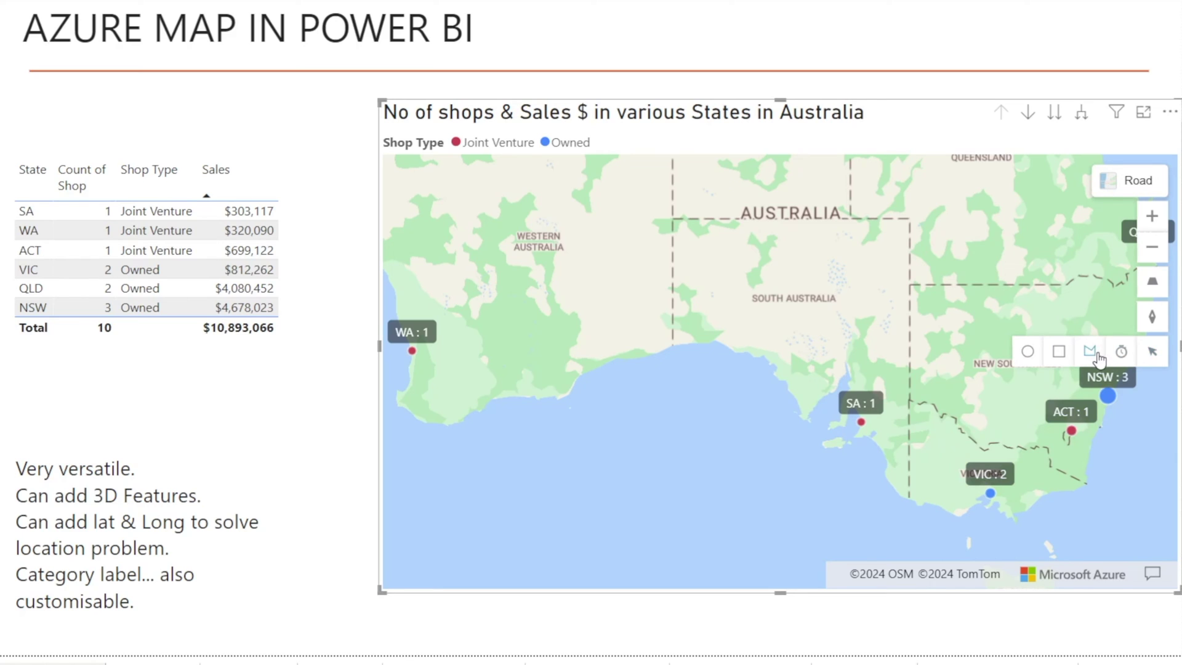
click(1115, 368)
click(1099, 444)
click(982, 417)
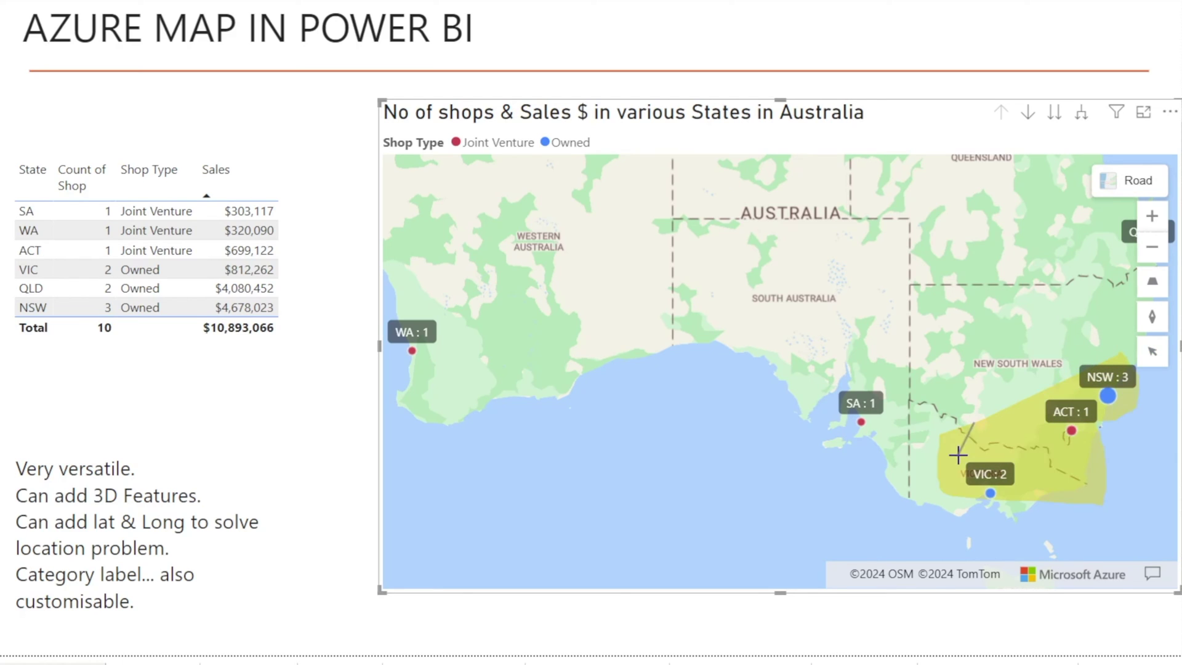
double_click(976, 424)
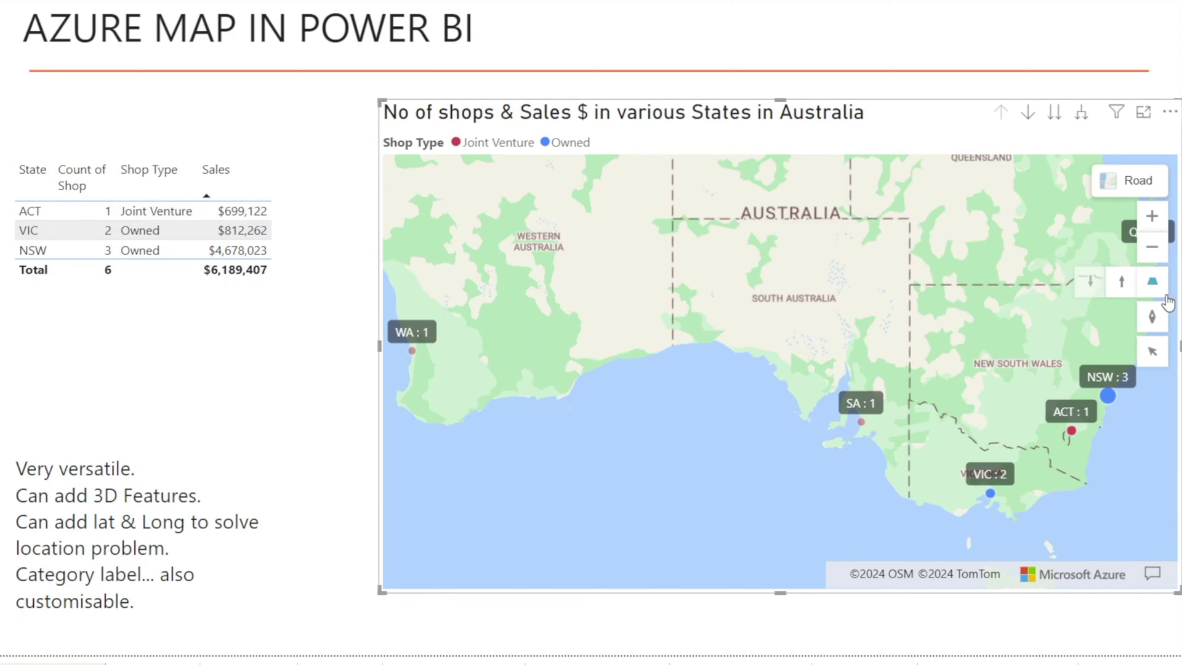
Select the SA, VIC and NSW bubbles with a polygon that leaves out ACT, and clear the selection
mouse_move(1161, 359)
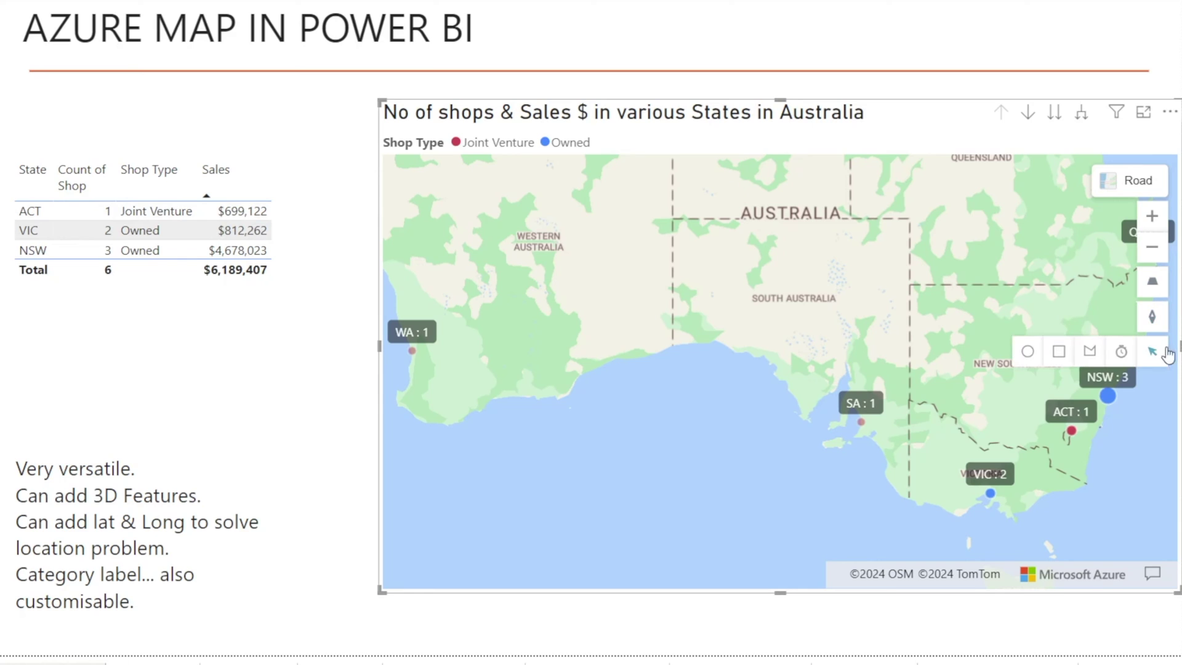
click(1090, 351)
mouse_move(847, 357)
mouse_down()
mouse_move(938, 510)
mouse_move(1111, 508)
mouse_move(1149, 429)
mouse_move(1124, 366)
mouse_move(1054, 363)
mouse_move(1101, 435)
mouse_move(1090, 453)
mouse_move(1028, 441)
mouse_up()
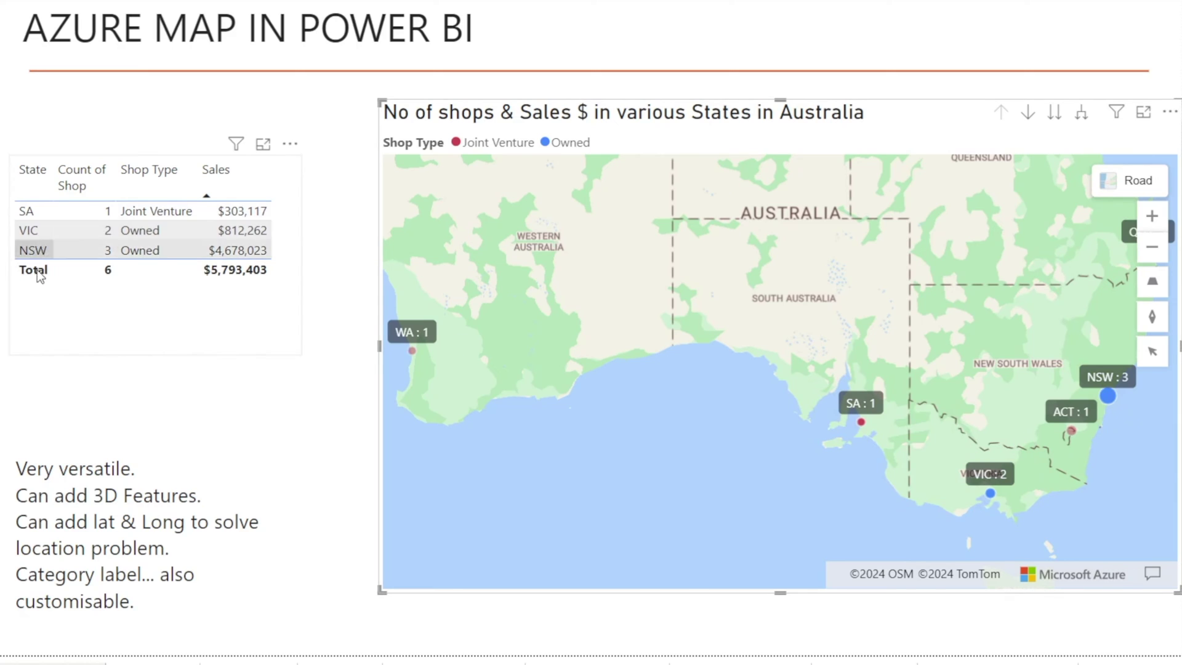
click(43, 388)
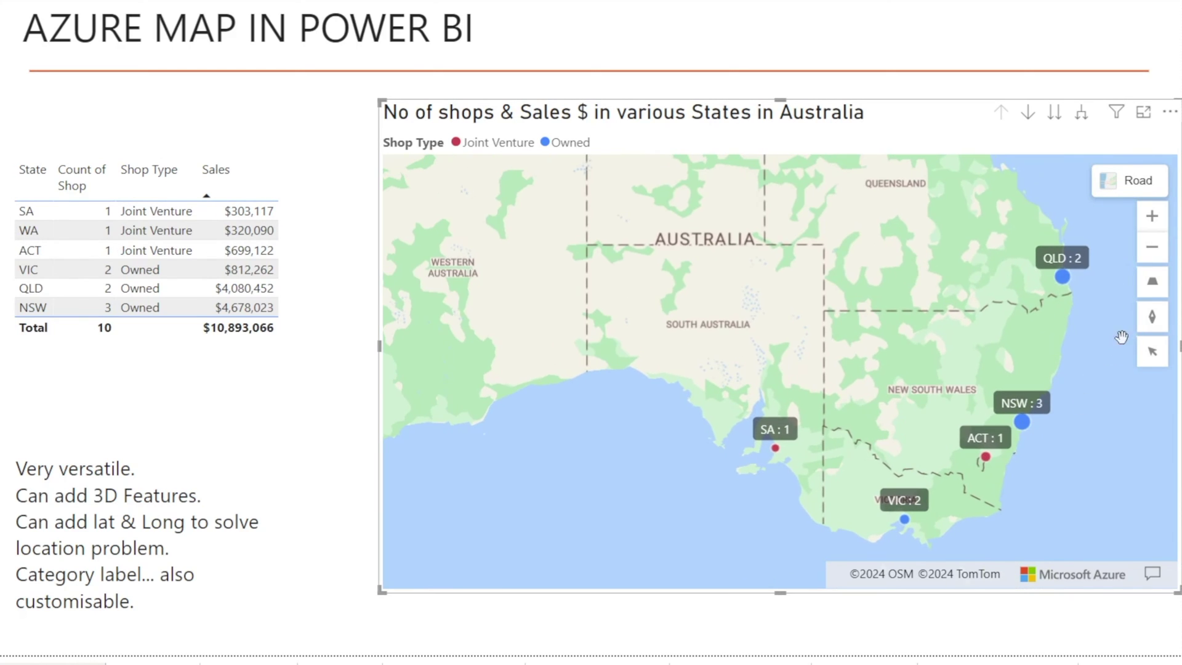
Search by travel time within 120 minutes of a pin placed on the ACT bubble, with the area outlined on the map
mouse_move(1150, 353)
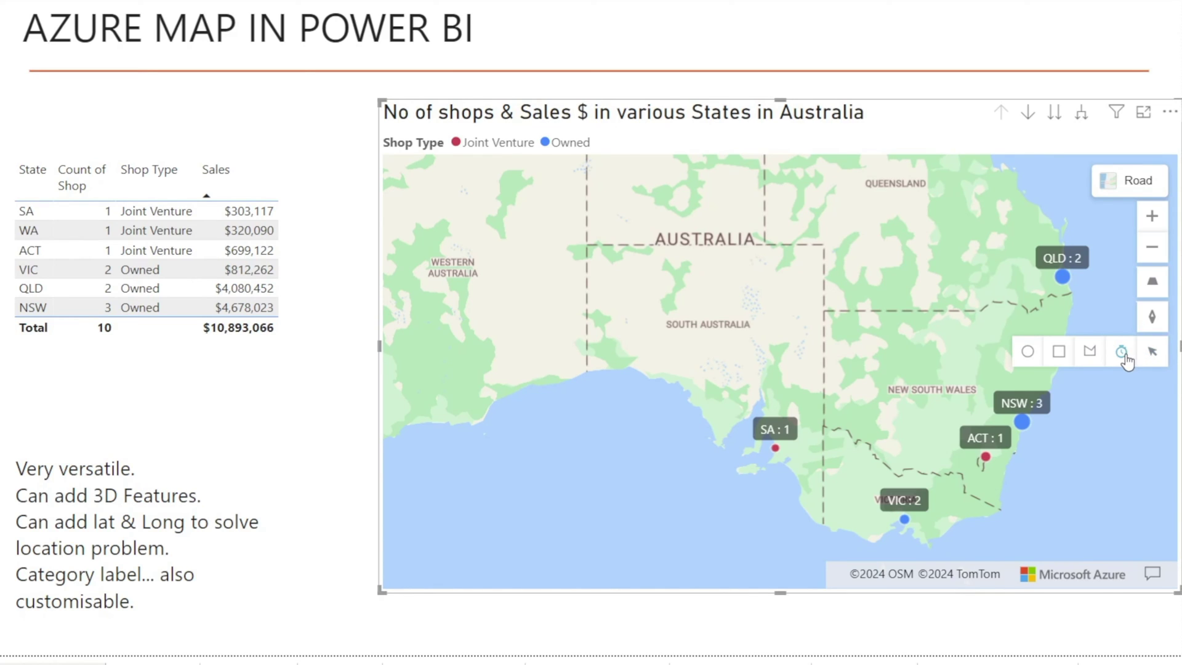
click(1122, 353)
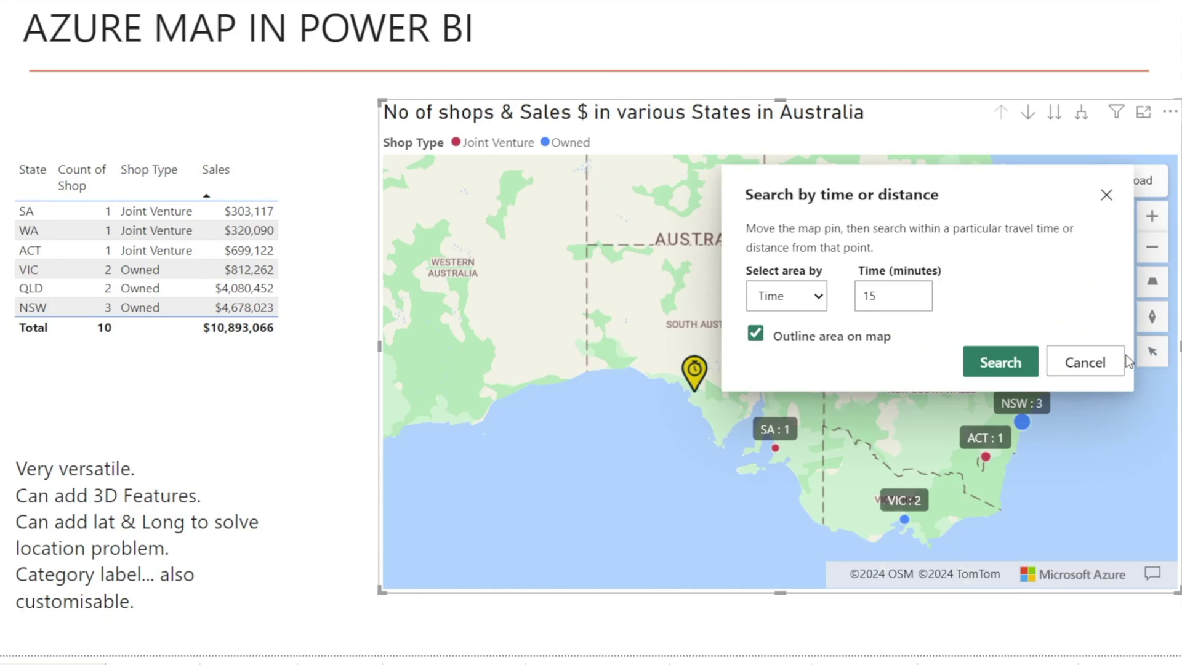
mouse_move(688, 360)
mouse_down()
mouse_move(877, 436)
mouse_move(989, 433)
mouse_up()
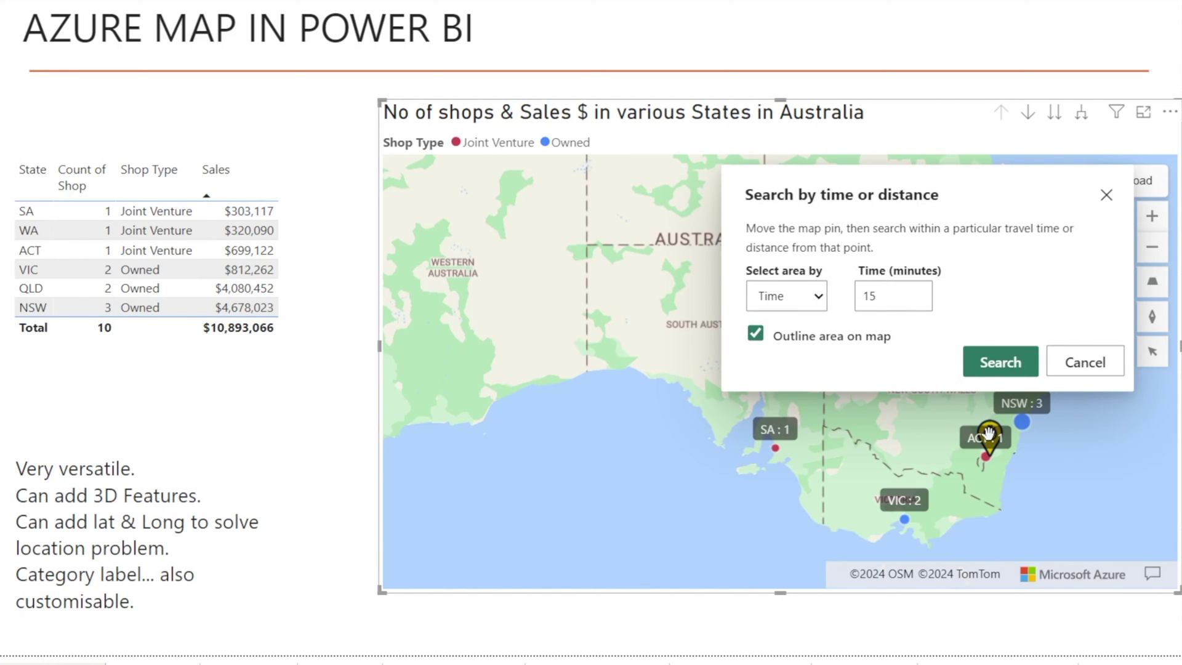
double_click(904, 298)
text(120)
click(1001, 363)
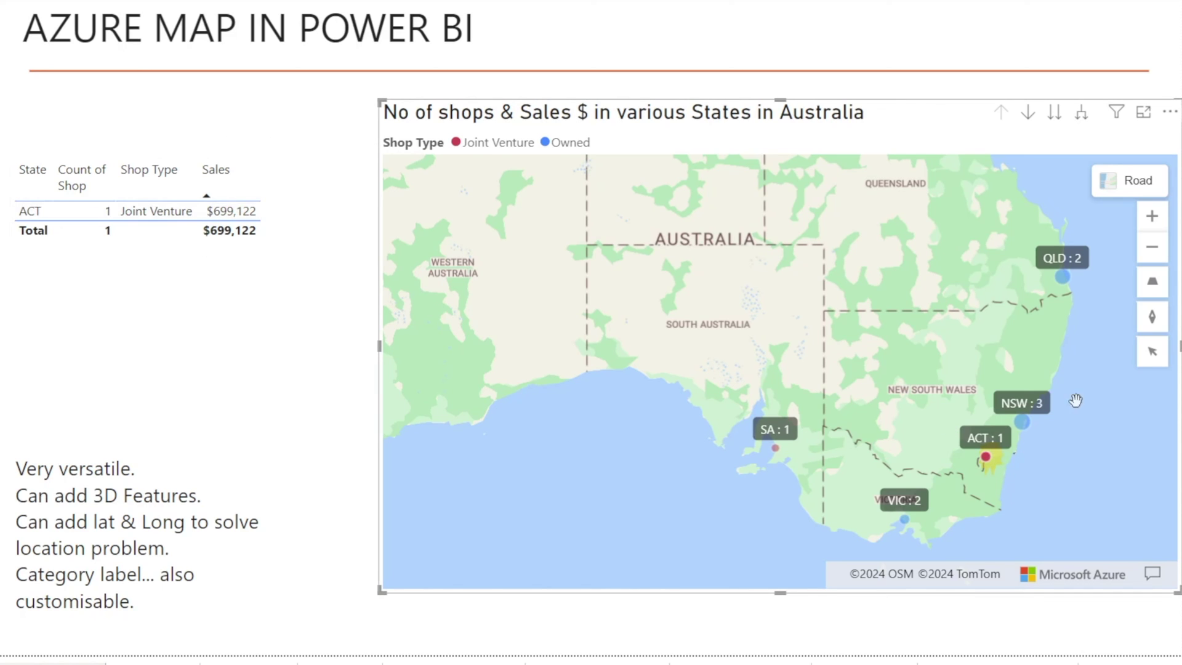
Rerun the travel-time search from the ACT pin with 600 minutes, and clear the resulting selection
click(1120, 354)
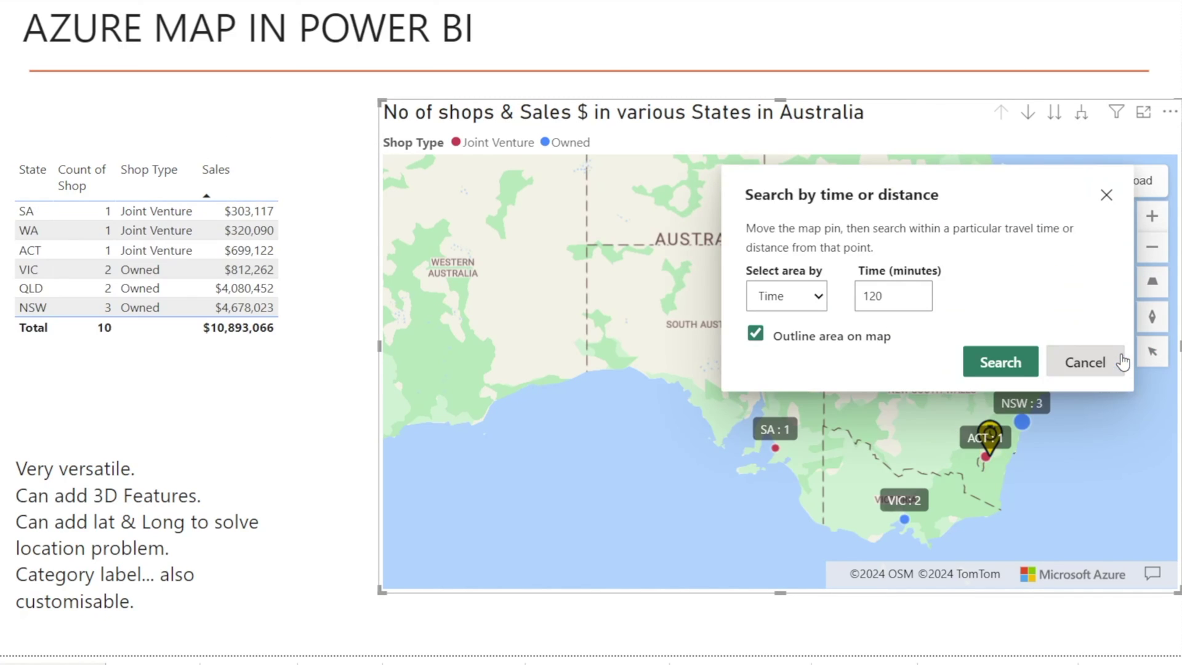
text(600)
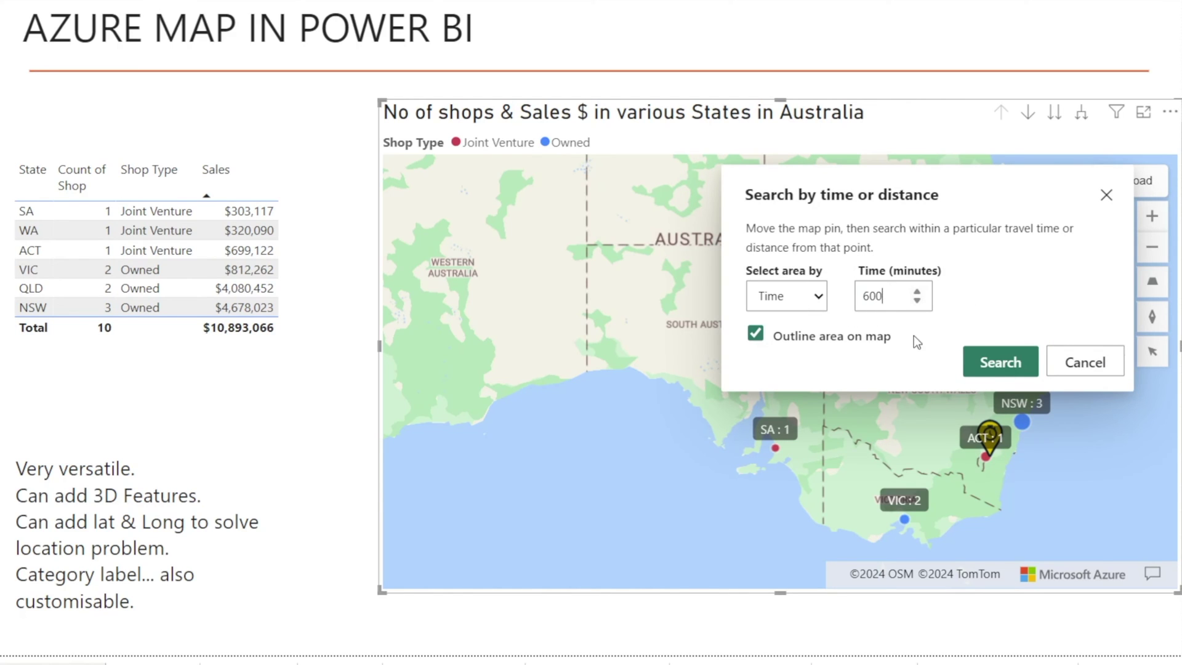
click(1000, 360)
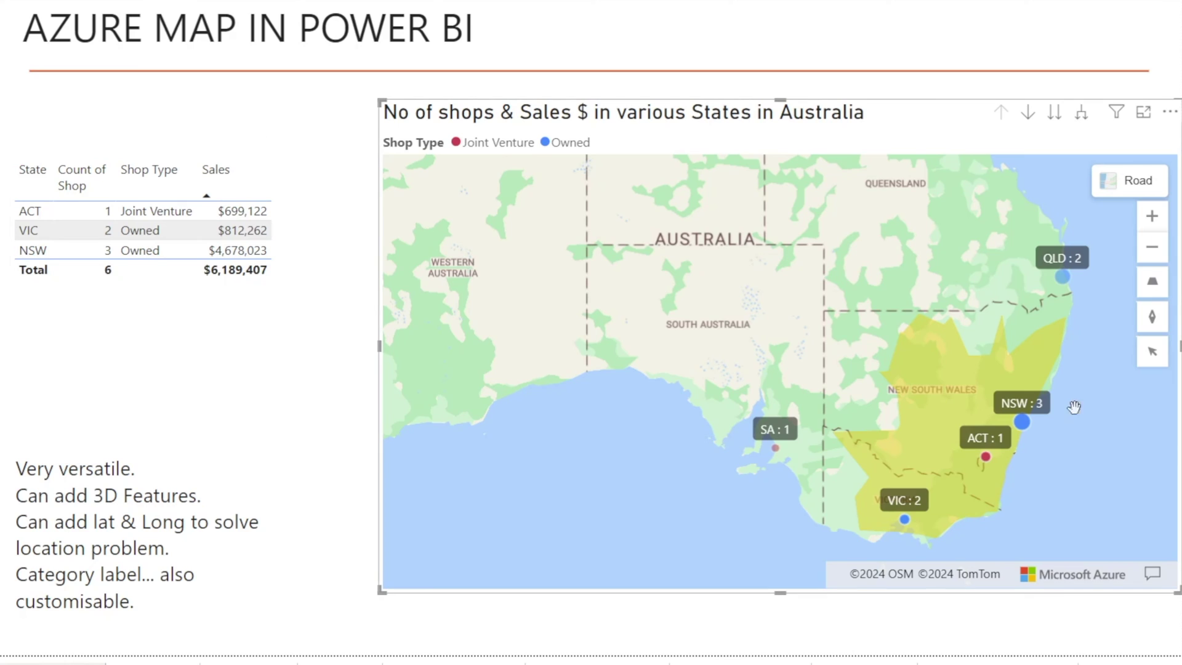
click(1158, 363)
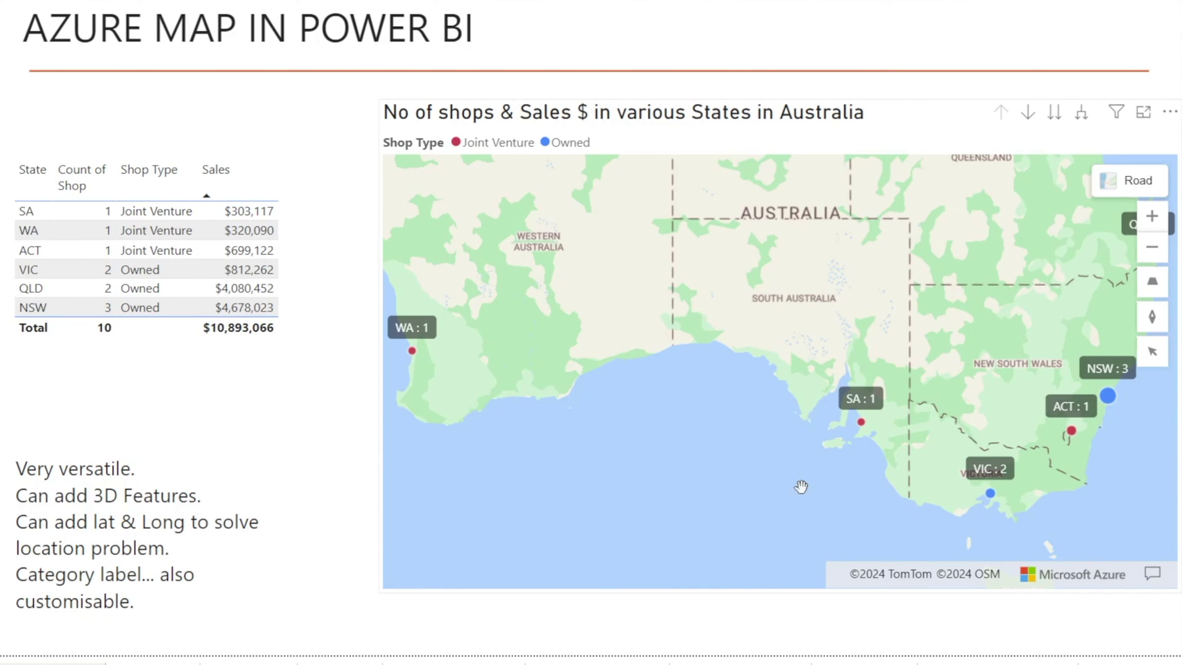
Show the Azure map's format settings, turn the bubble layer off and turn the 3D column layer on
click(656, 519)
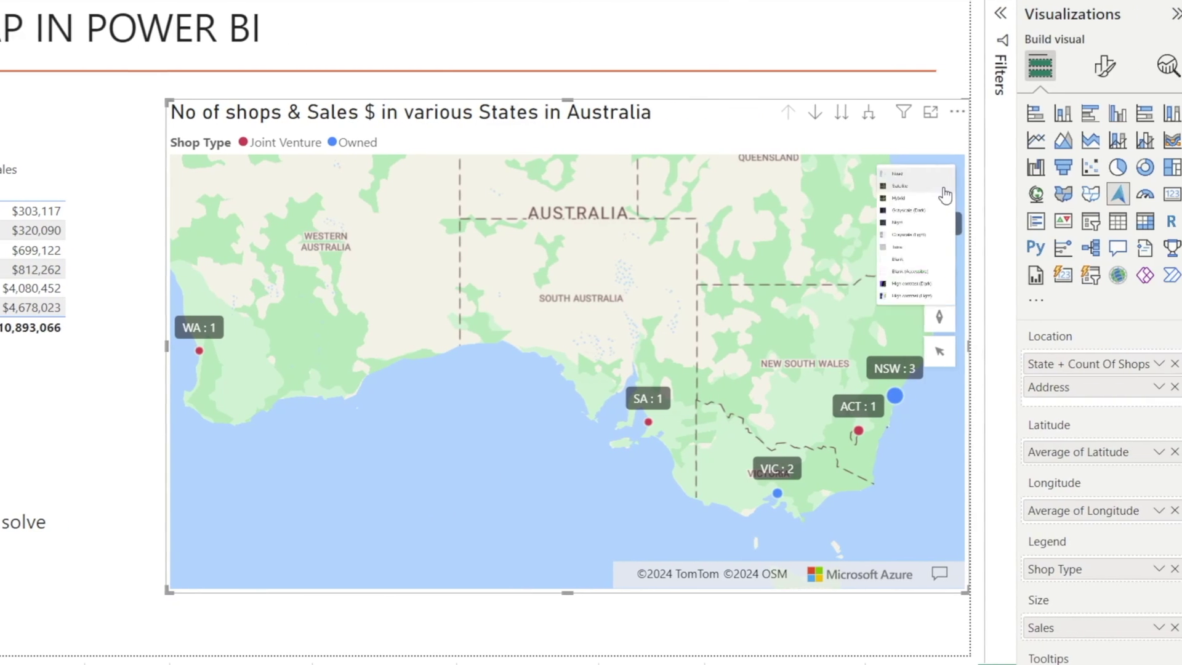
click(1094, 69)
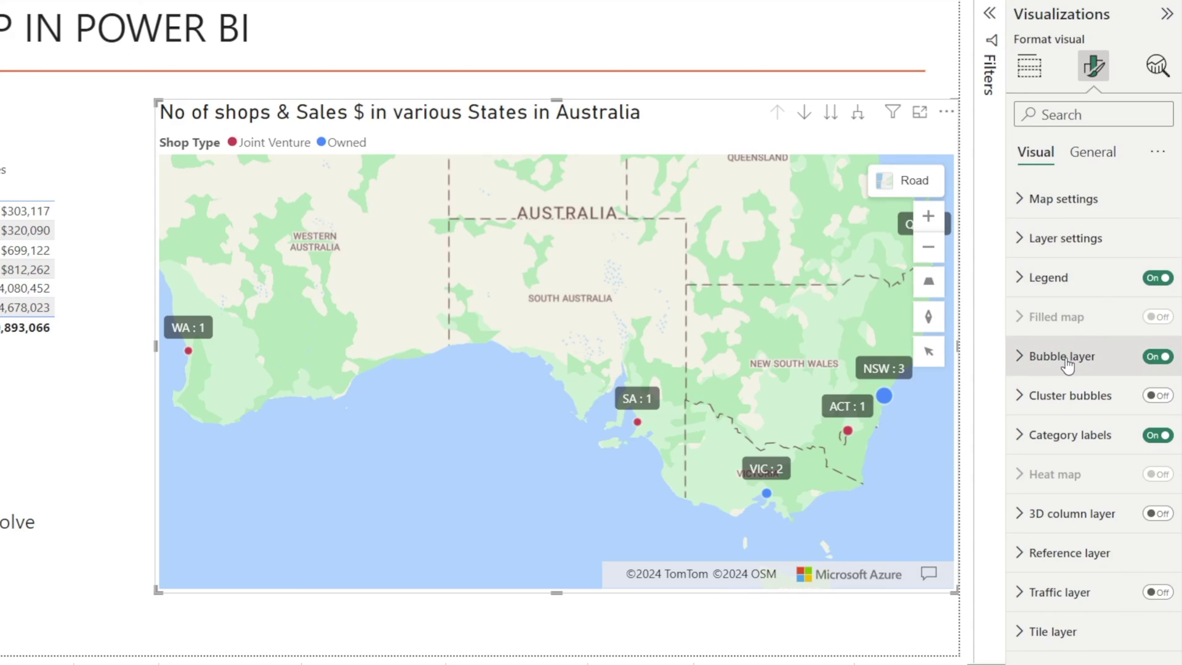
click(1152, 359)
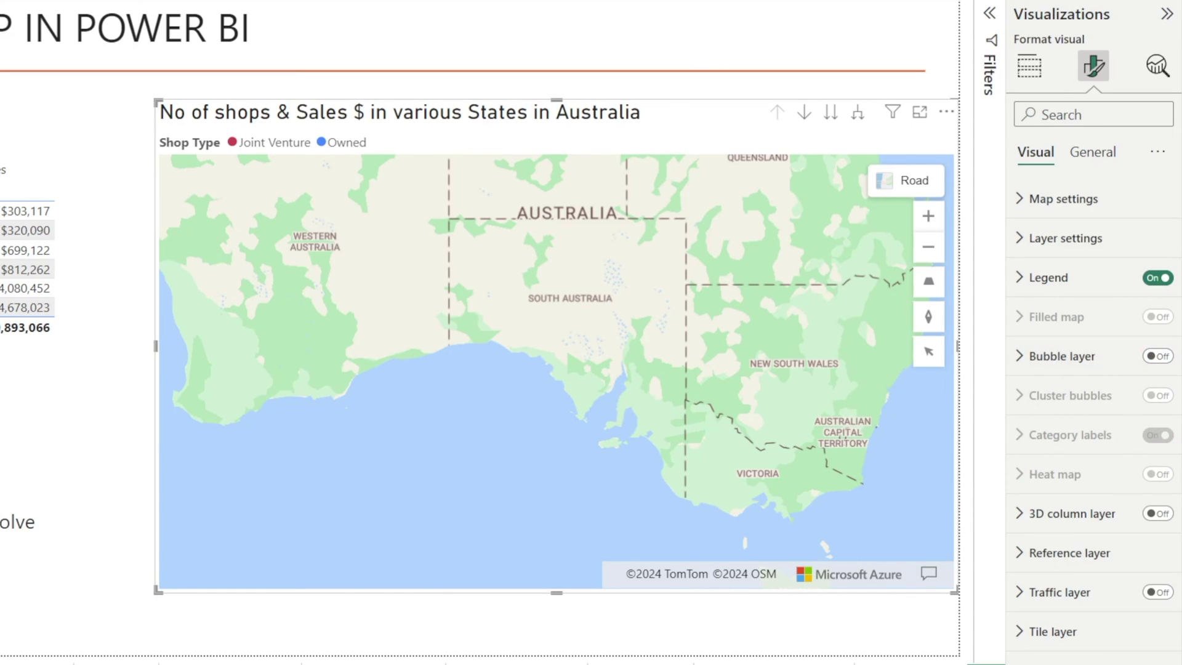
click(1162, 515)
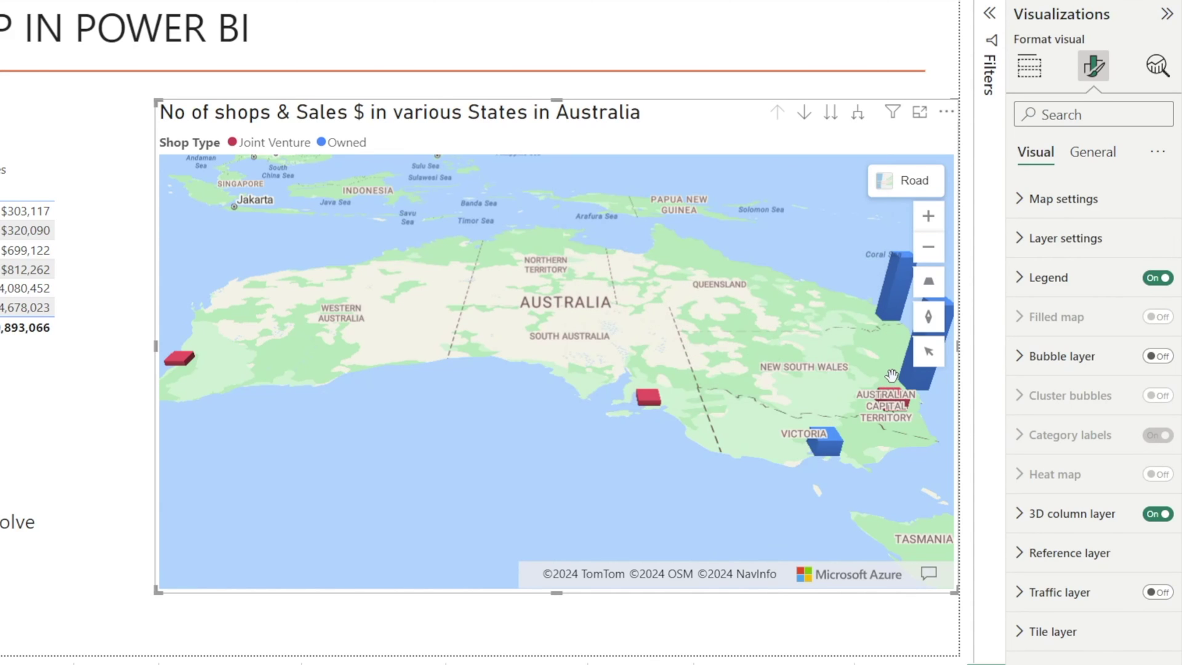
Turn on the map's traffic layer, and switch from the 3D column layer back to the bubble layer
click(1159, 592)
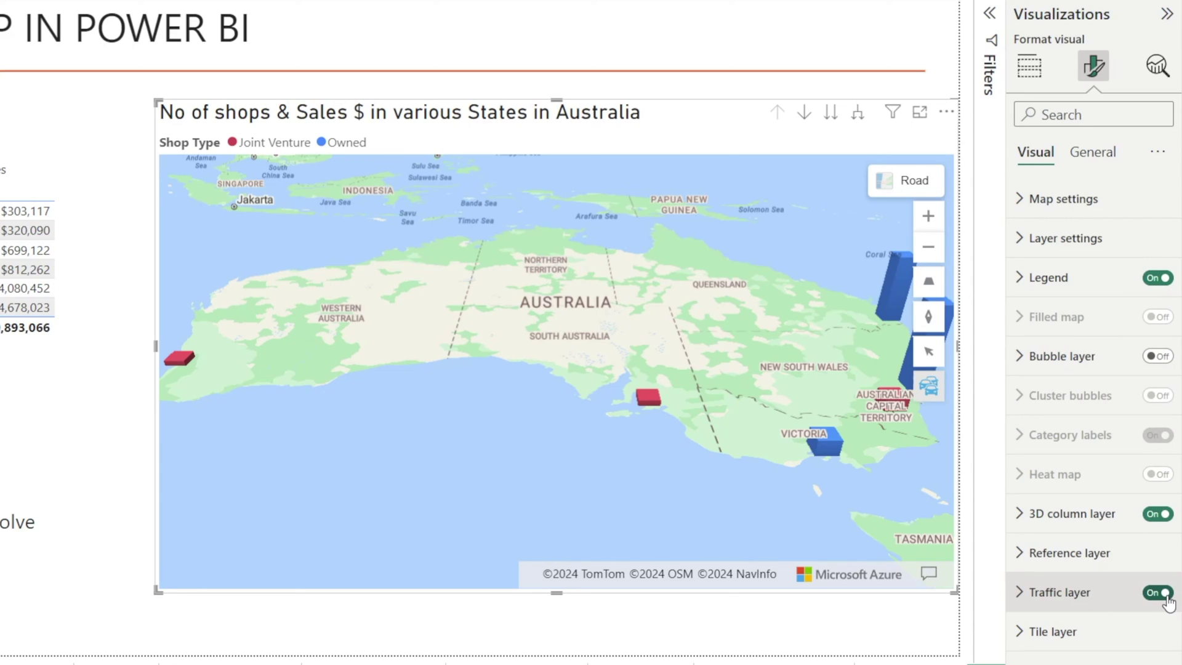
click(1158, 515)
click(1160, 356)
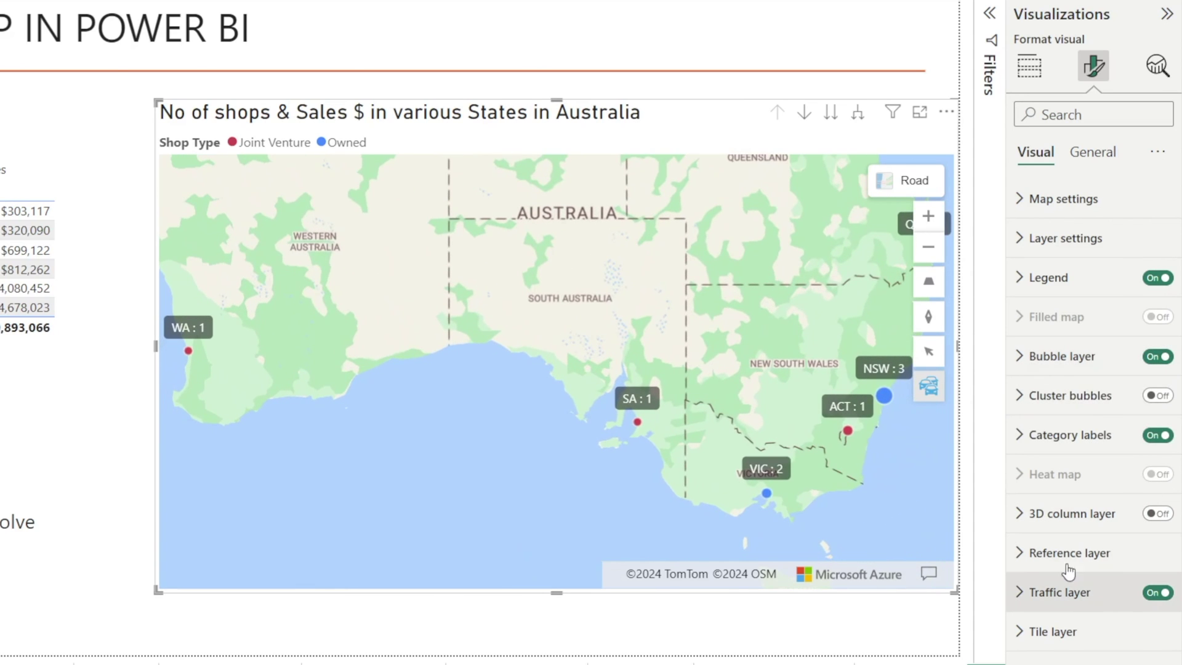
Drill down on the NSW bubble to its individual shop addresses
click(883, 401)
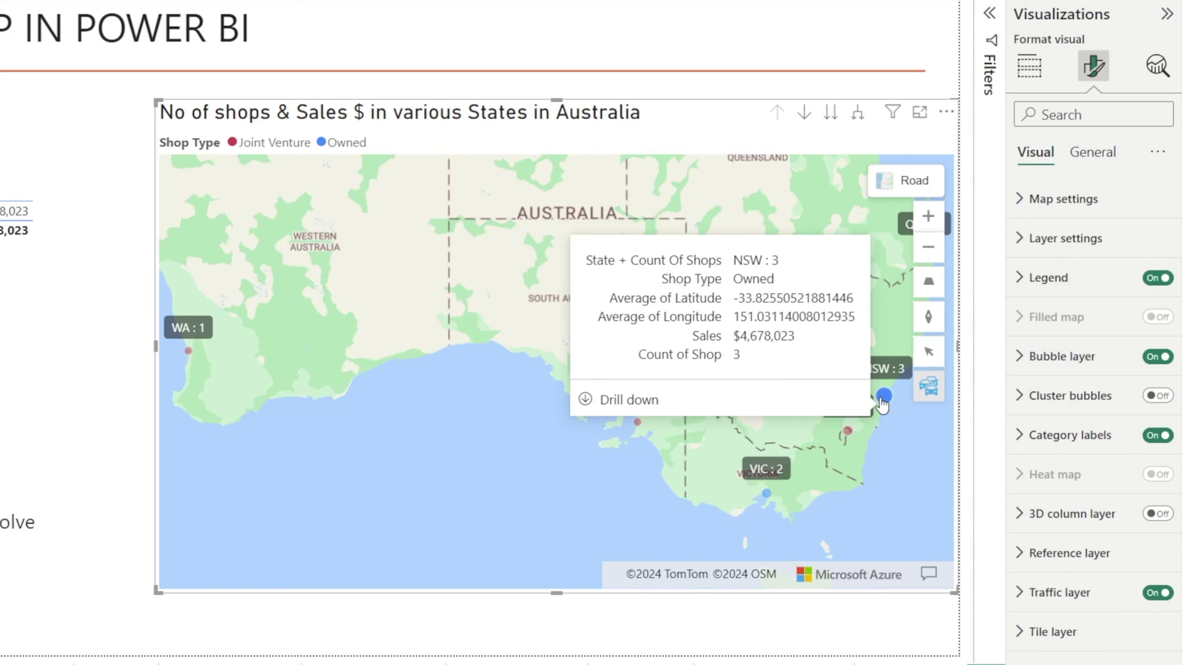
click(583, 399)
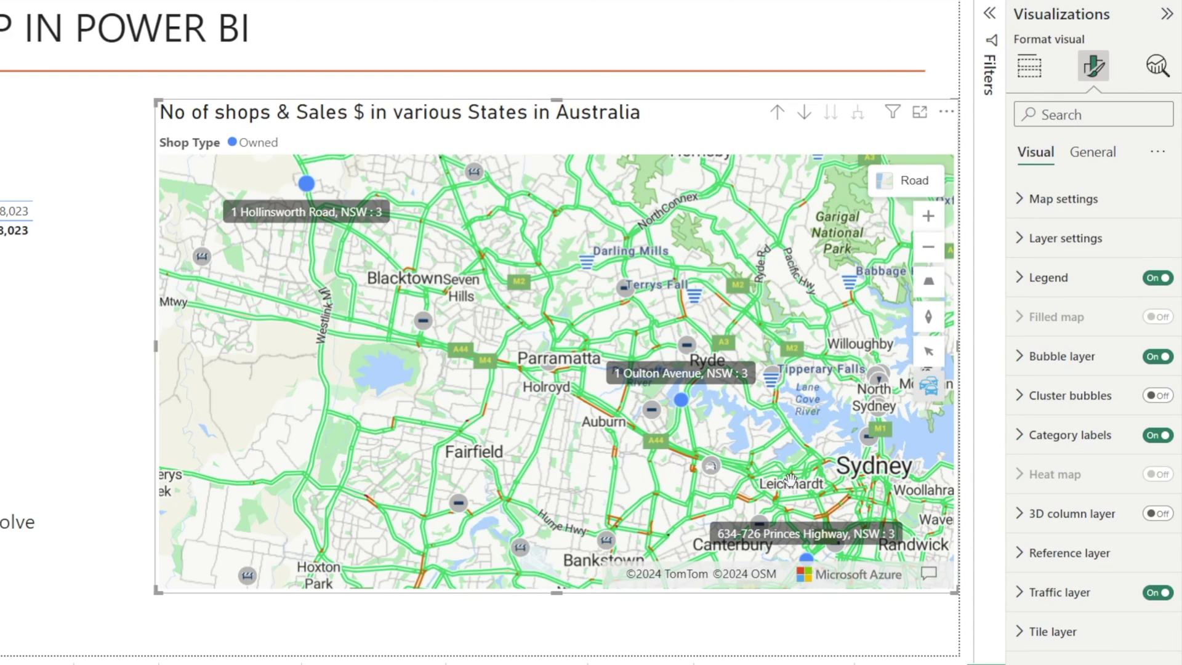
Show the traffic layer's options, and turn its incidents off and back on
drag(790, 477, 739, 400)
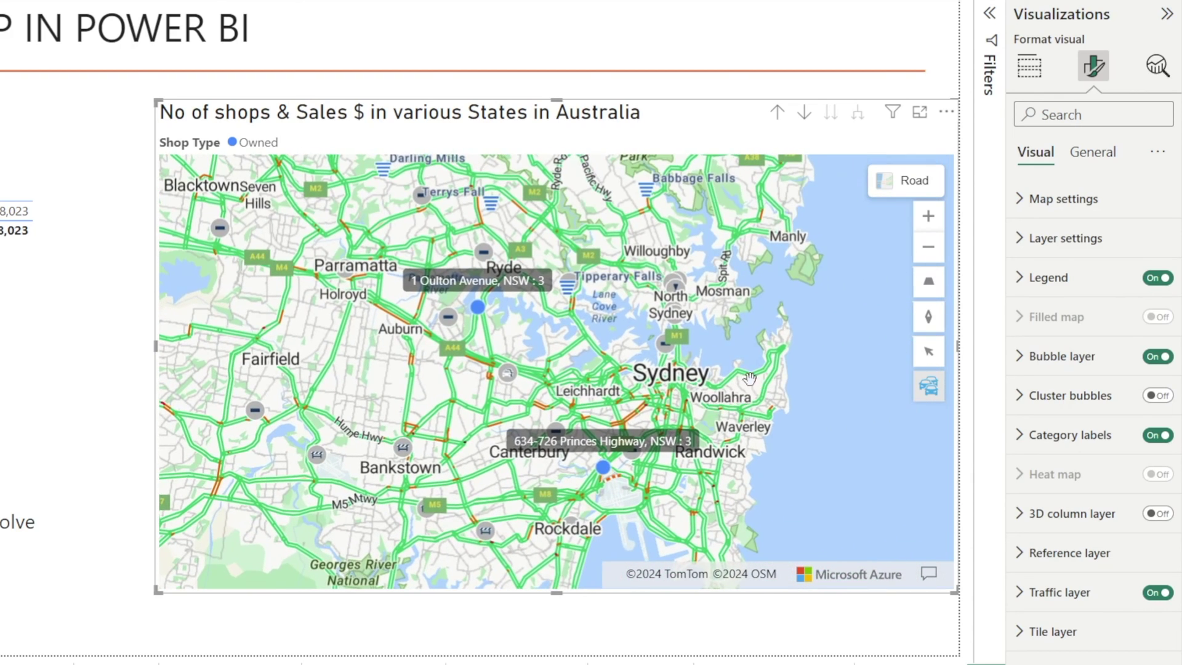
click(928, 216)
scroll(642, 369, up, 3)
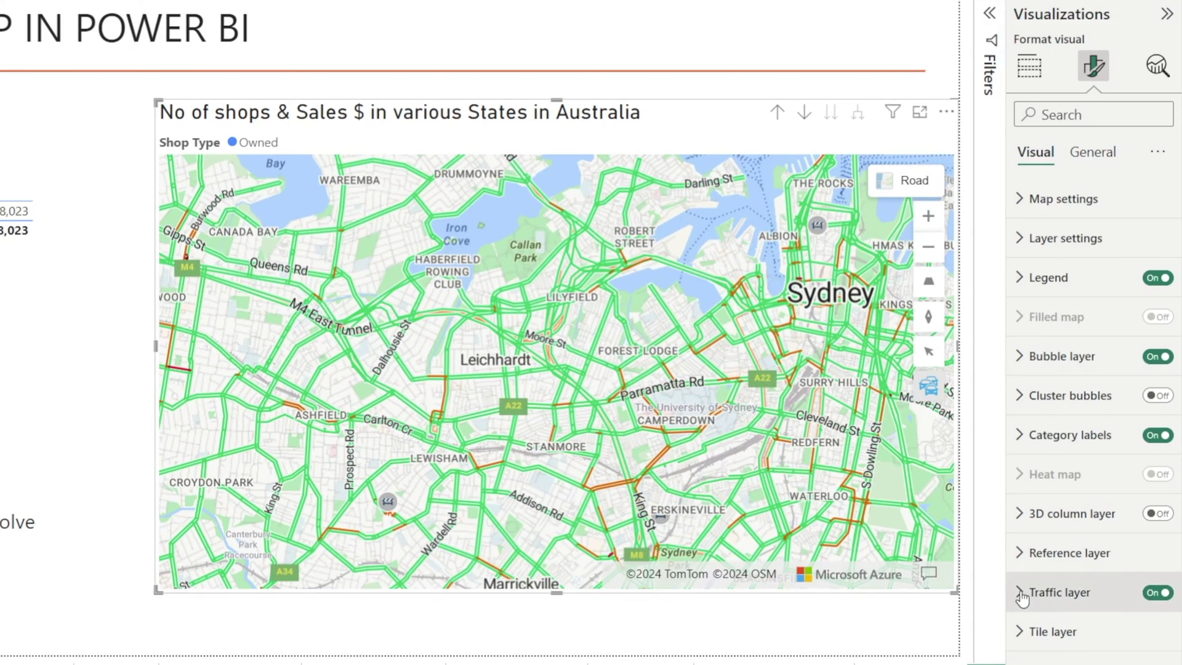
click(1022, 594)
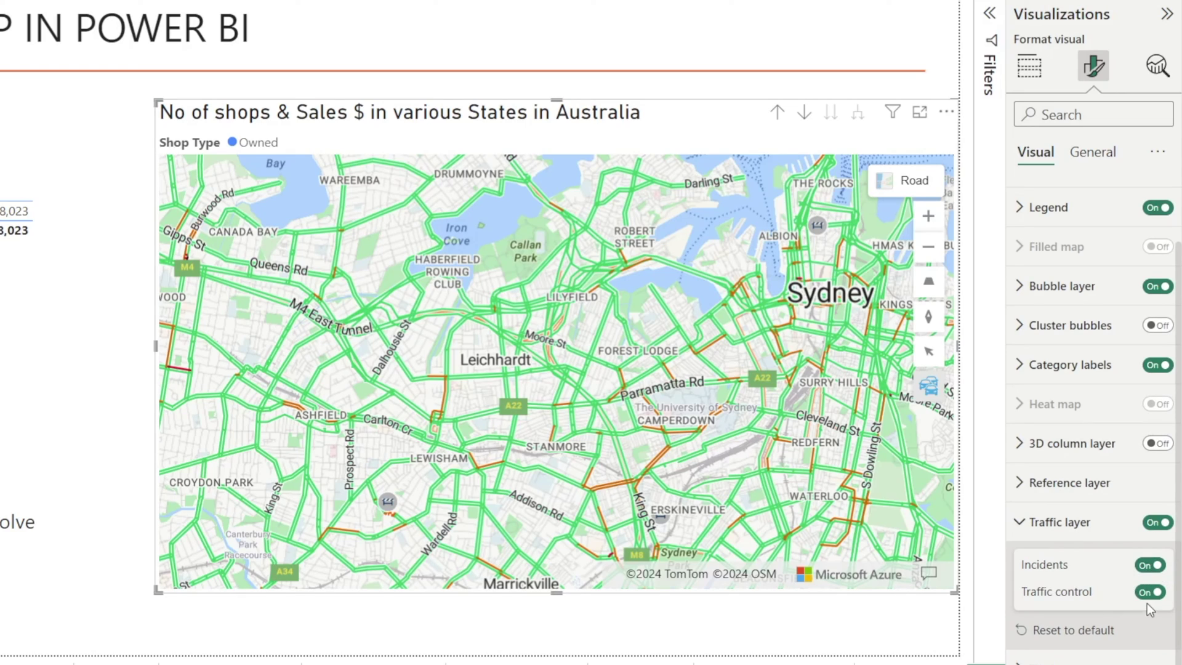
click(1143, 567)
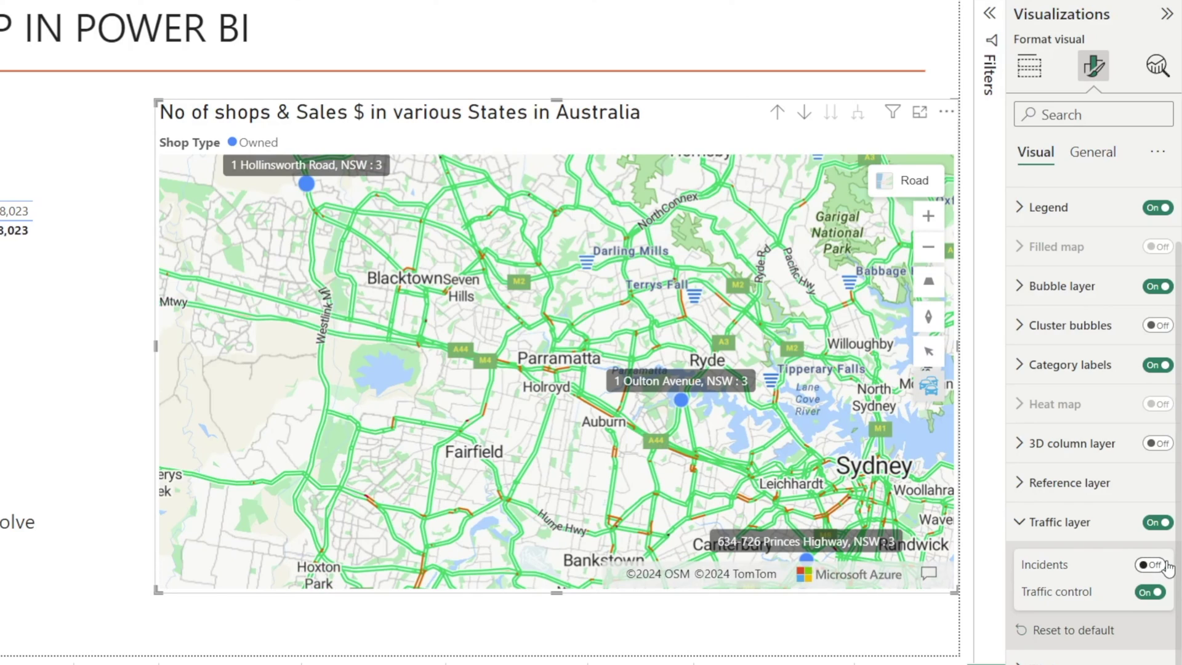
click(1146, 567)
click(1163, 569)
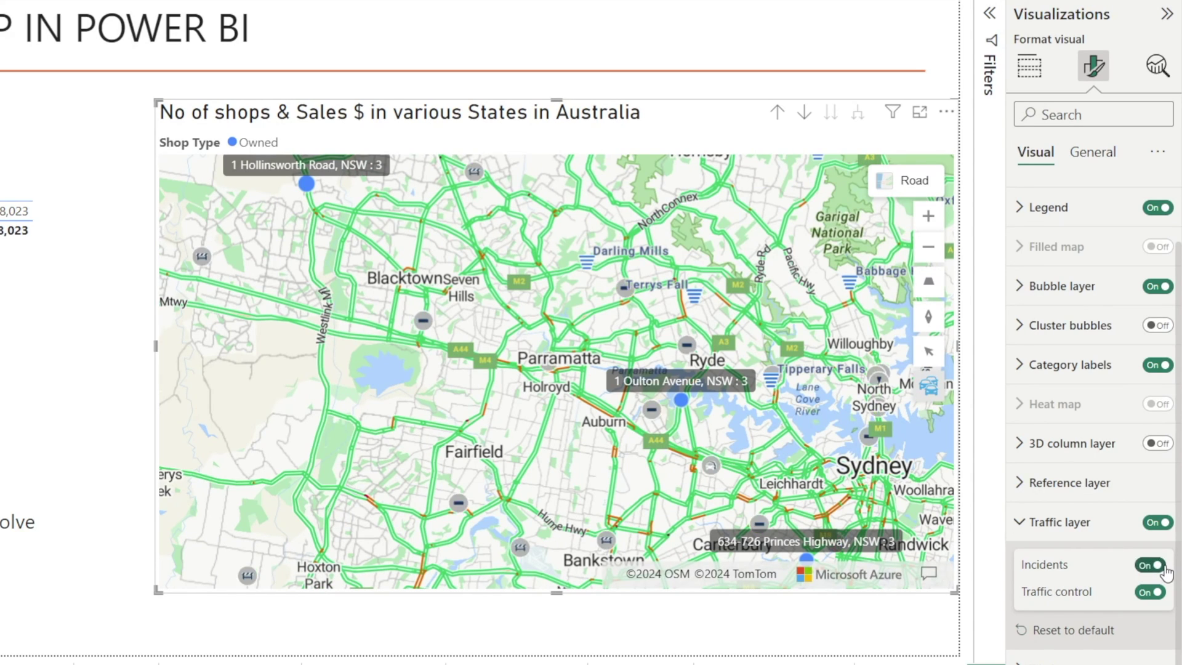
View the details of several traffic incident markers, including those near Ryde, North Sydney, Blacktown and Bankstown
click(686, 349)
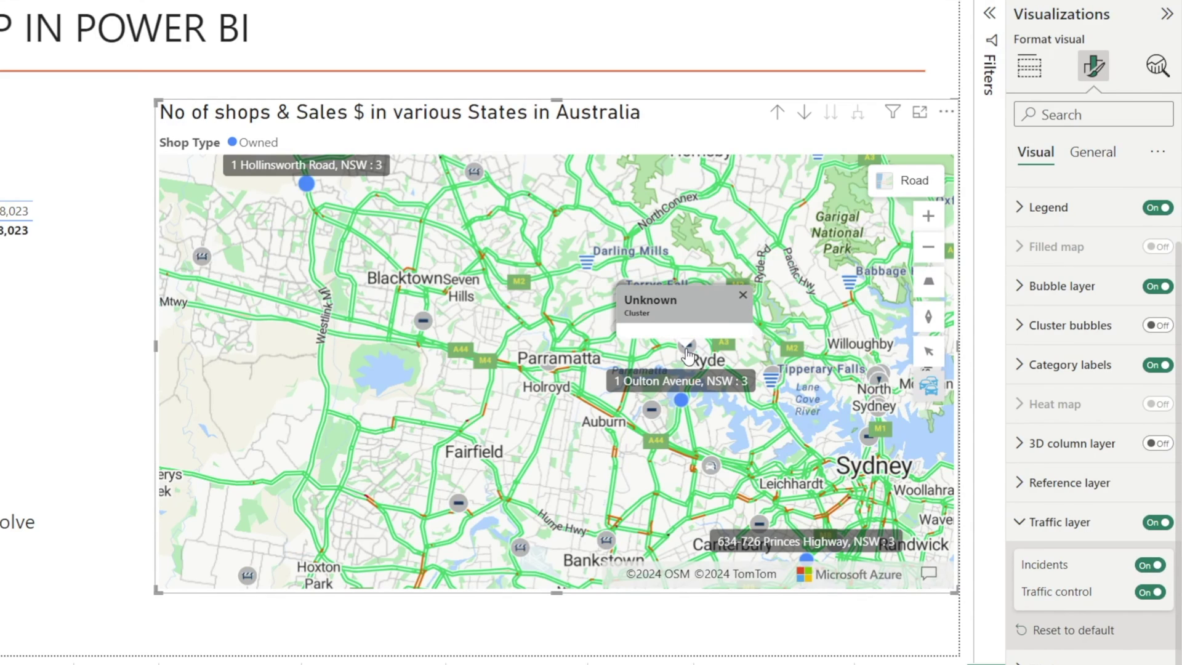
click(881, 380)
scroll(881, 382, up, 1)
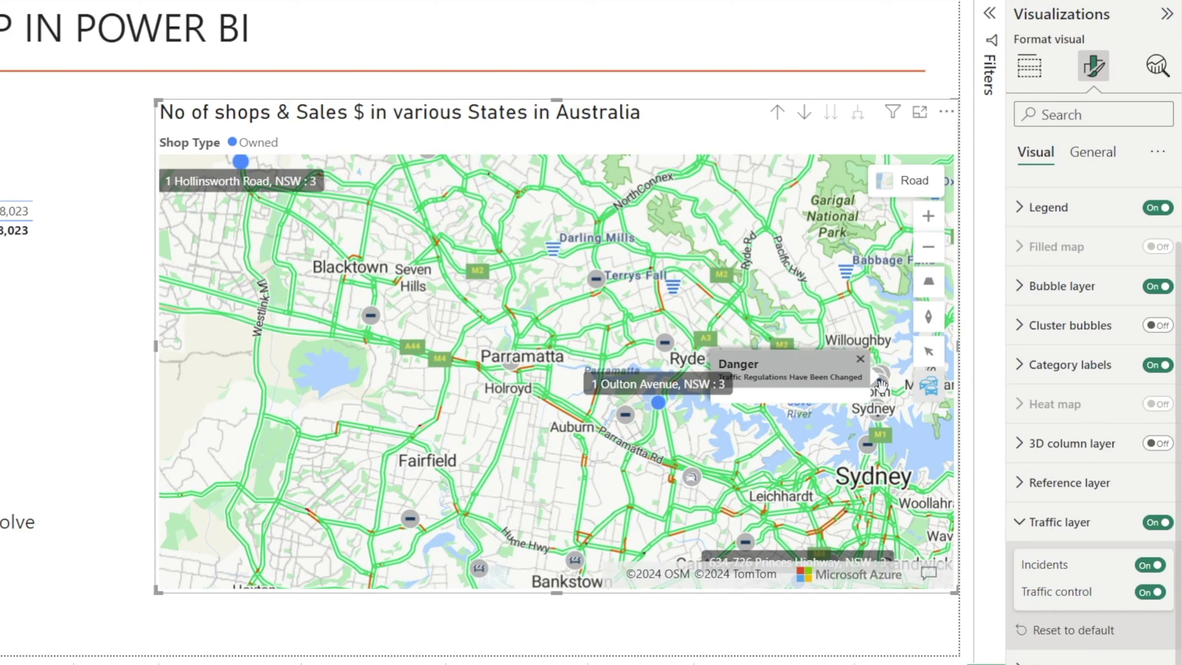
click(371, 316)
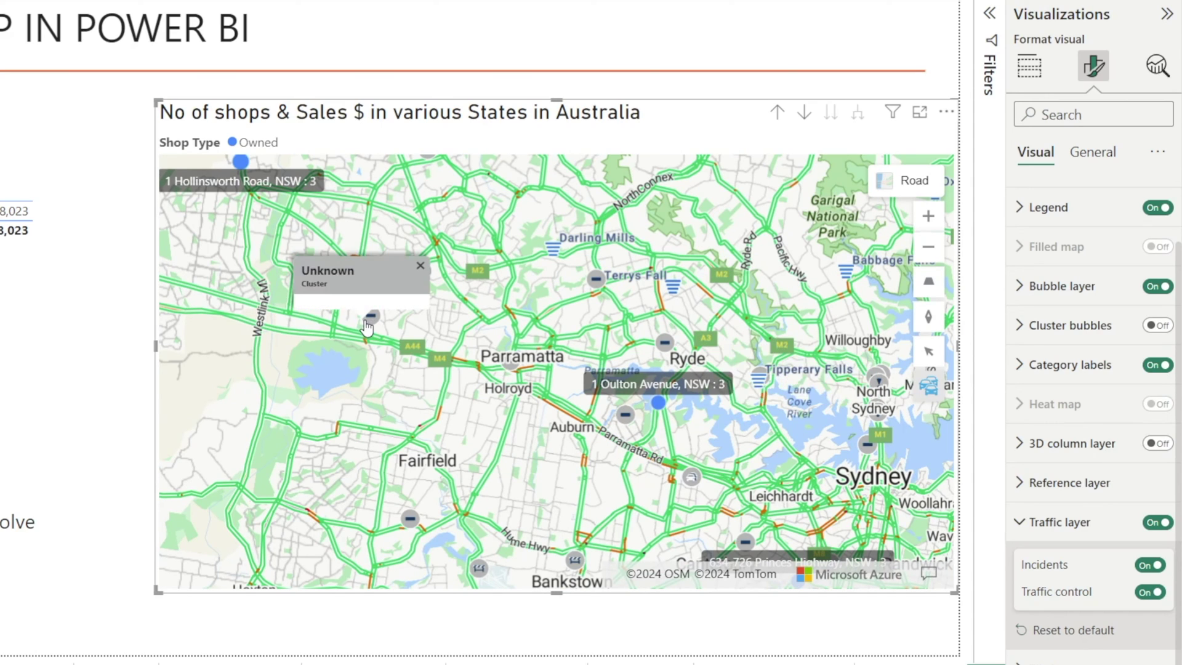
click(574, 563)
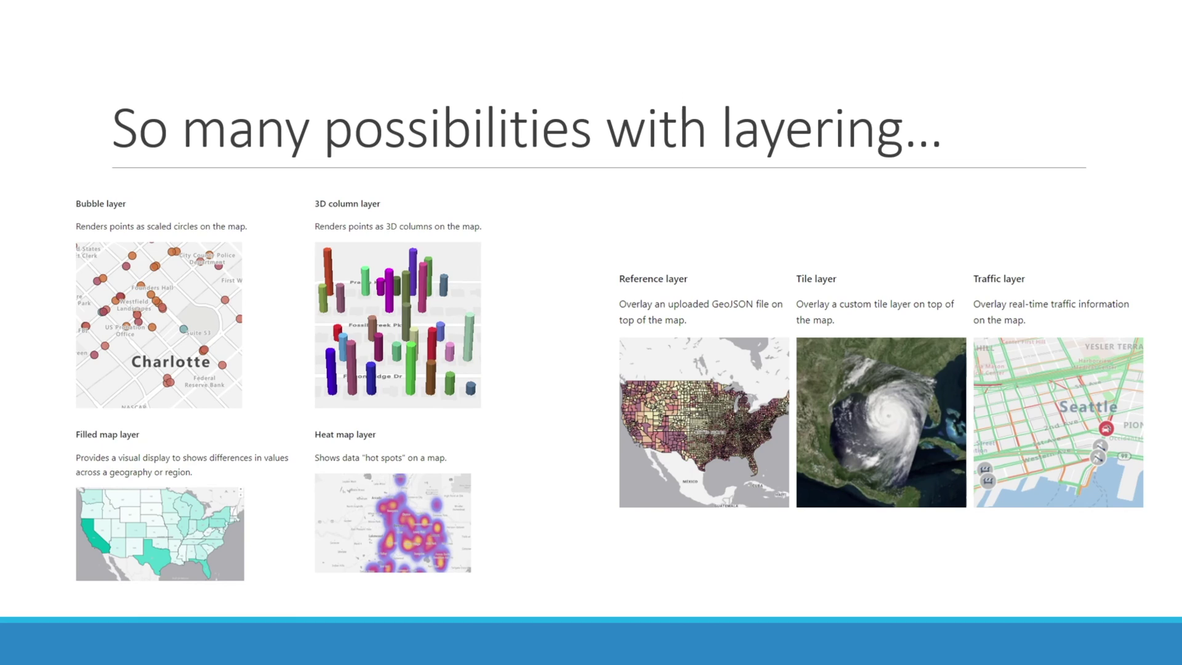
click(492, 583)
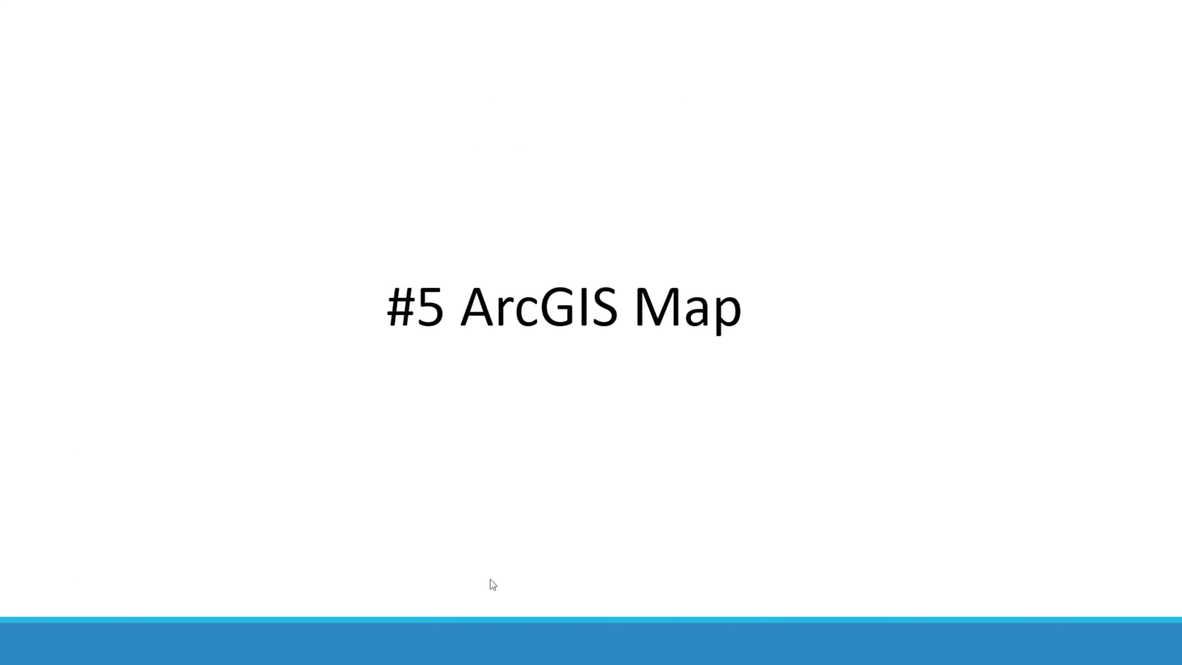